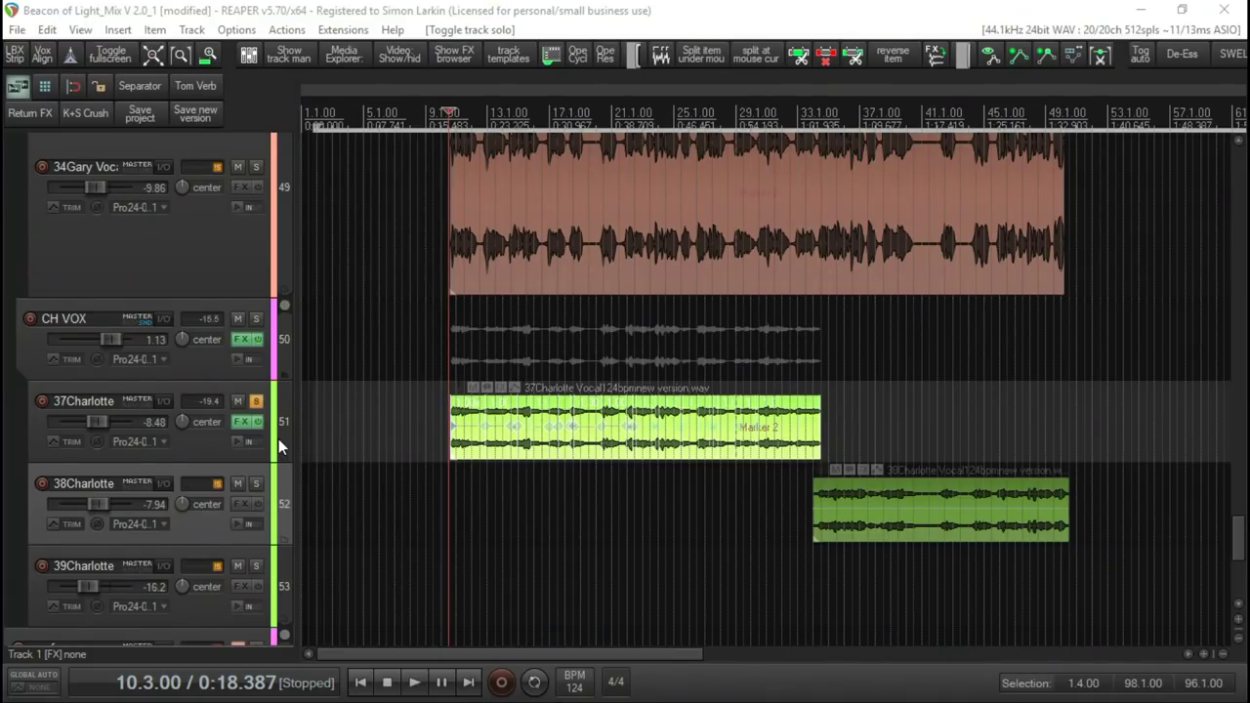
Open the ReaTune FX window on track 51, 37Charlotte Vocal124bpmnew version.
{"action": "left_click", "coordinate": [240, 421]}
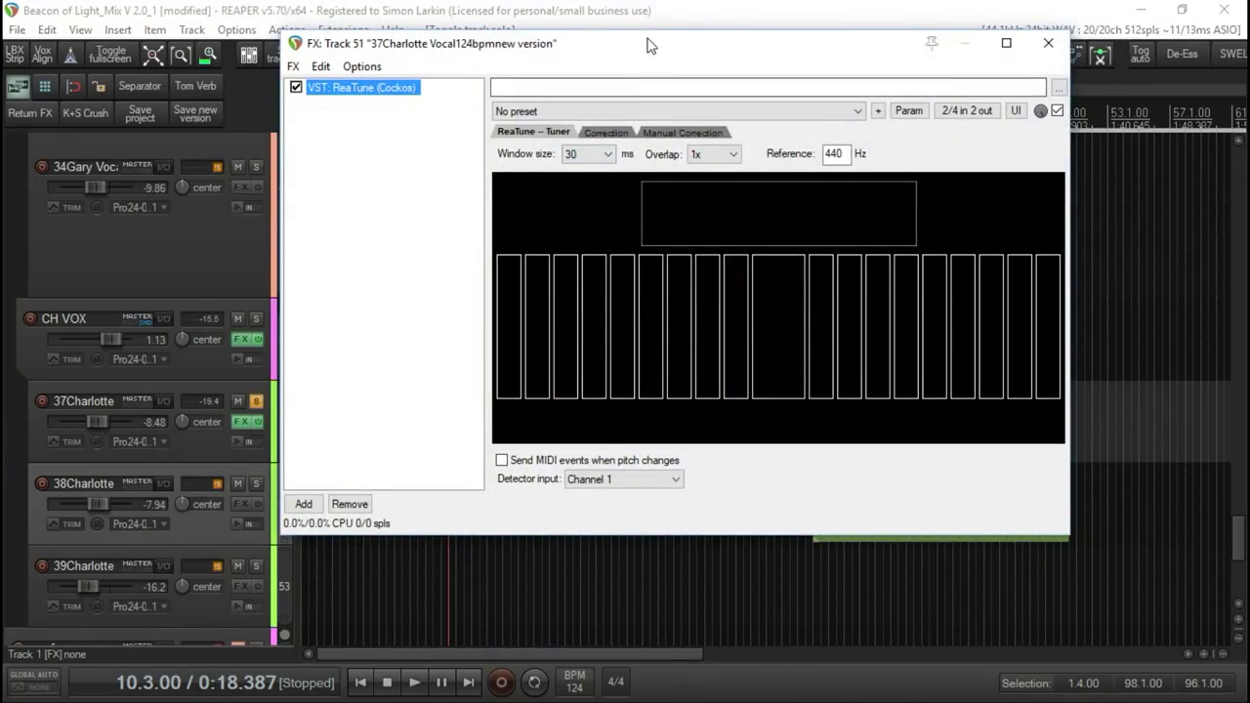
Move the ReaTune window aside and show its Correction settings page.
{"action": "left_click_drag", "start_coordinate": [650, 42], "coordinate": [465, 160]}
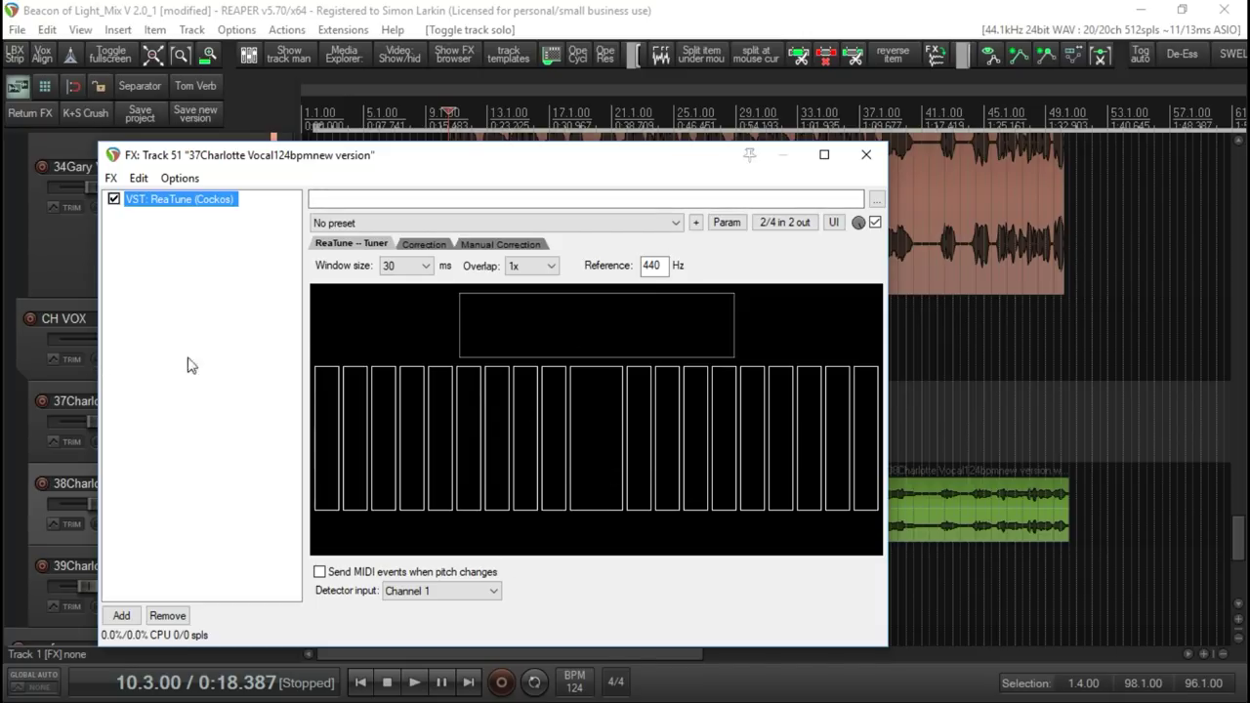
{"action": "left_click", "coordinate": [423, 244]}
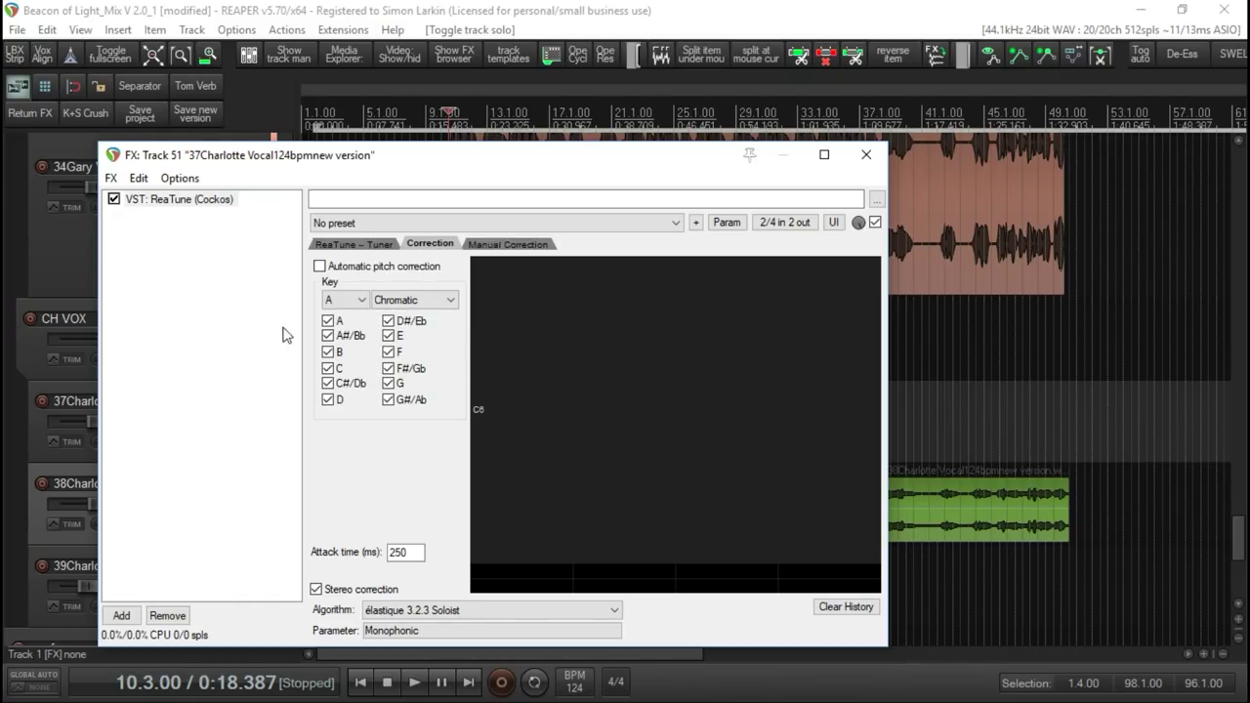
Set ReaTune's attack time to 50 ms and switch automatic pitch correction on.
{"action": "left_click", "coordinate": [319, 266]}
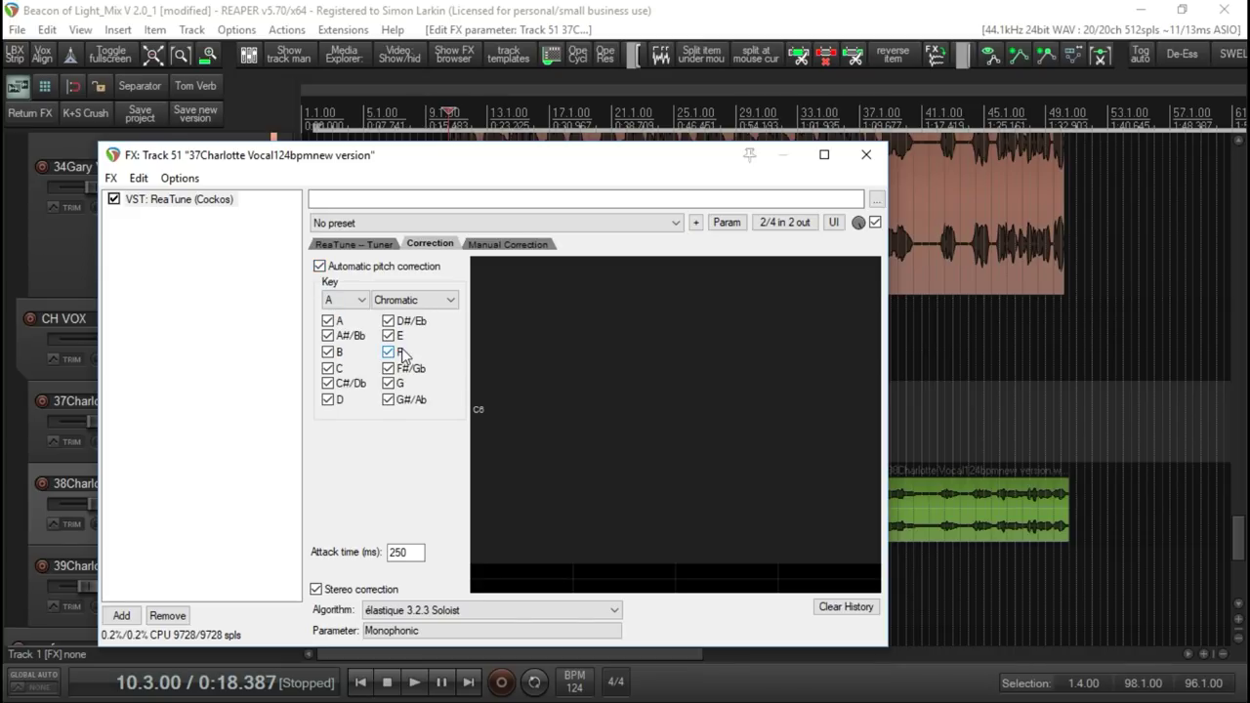
{"action": "left_click", "coordinate": [319, 267]}
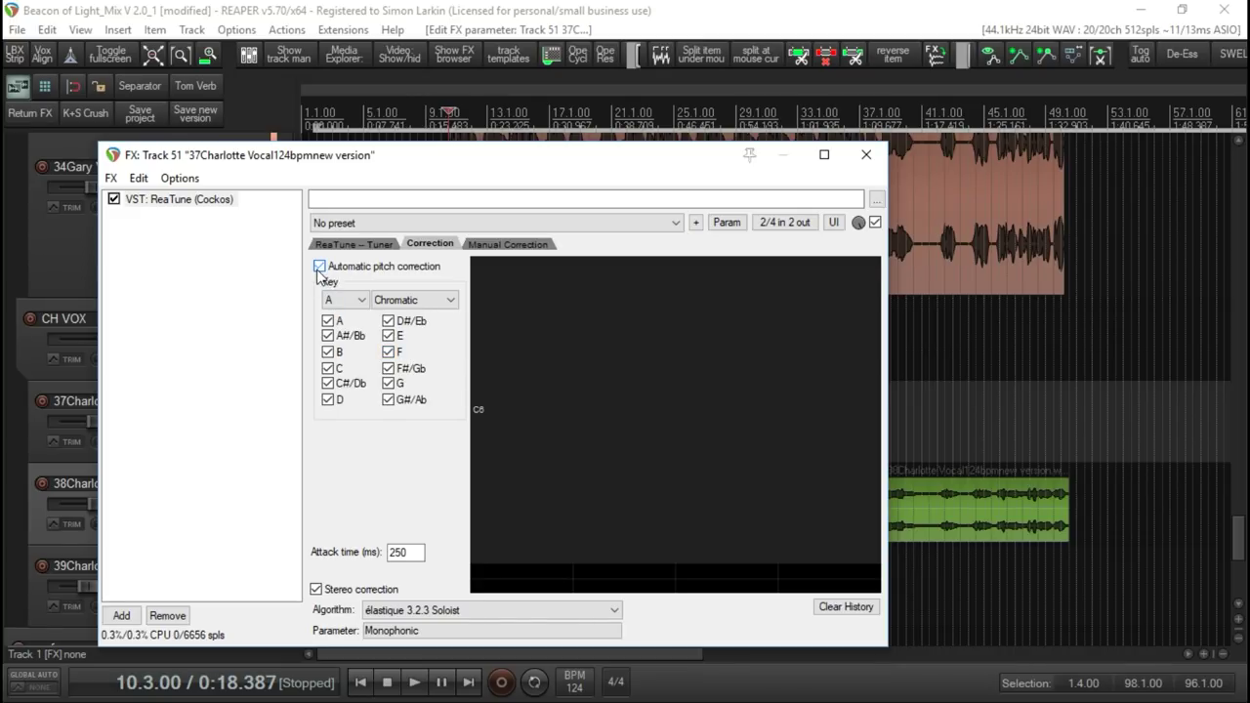
{"action": "left_click", "coordinate": [503, 245]}
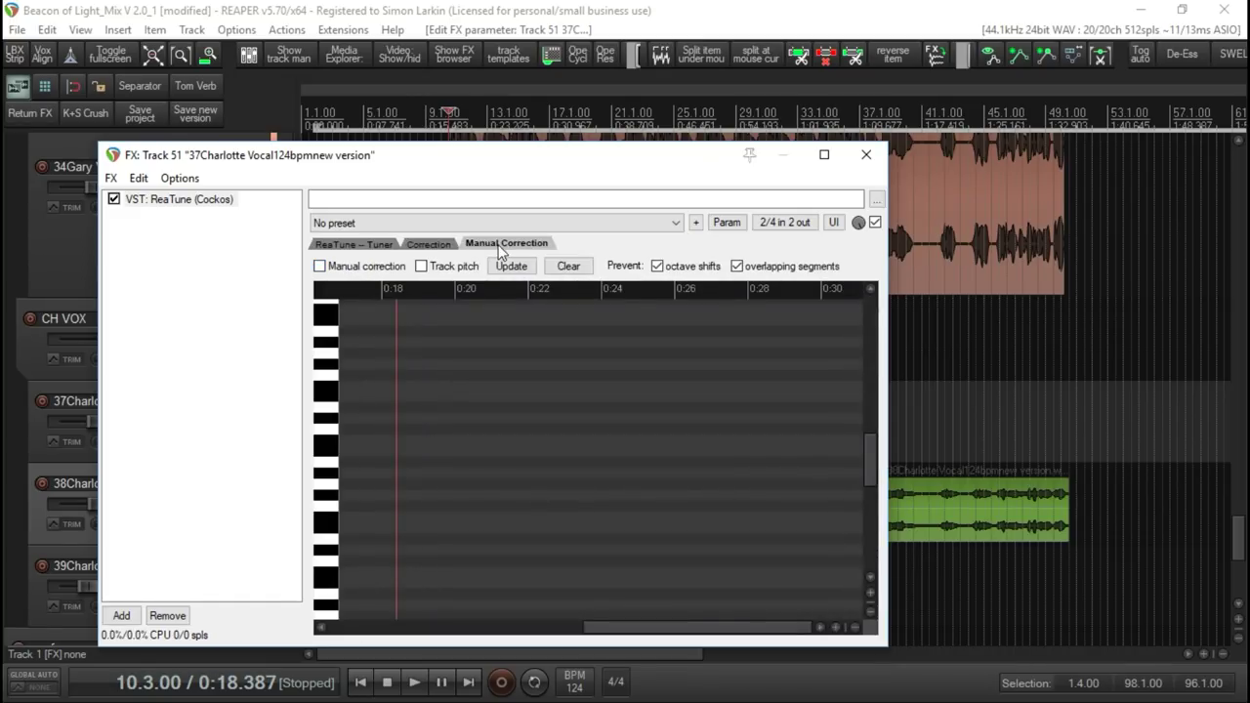
{"action": "left_click", "coordinate": [433, 244]}
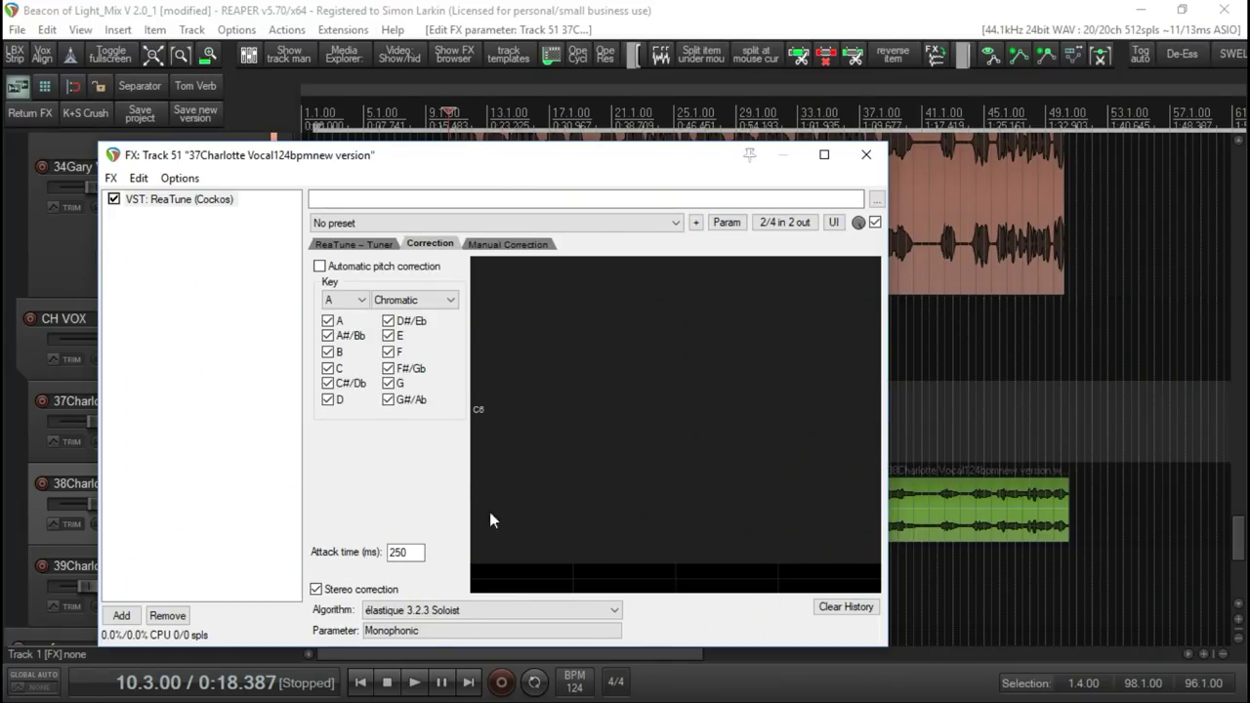
{"action": "double_click", "coordinate": [396, 553]}
{"action": "type", "text": "50"}
{"action": "left_click", "coordinate": [319, 268]}
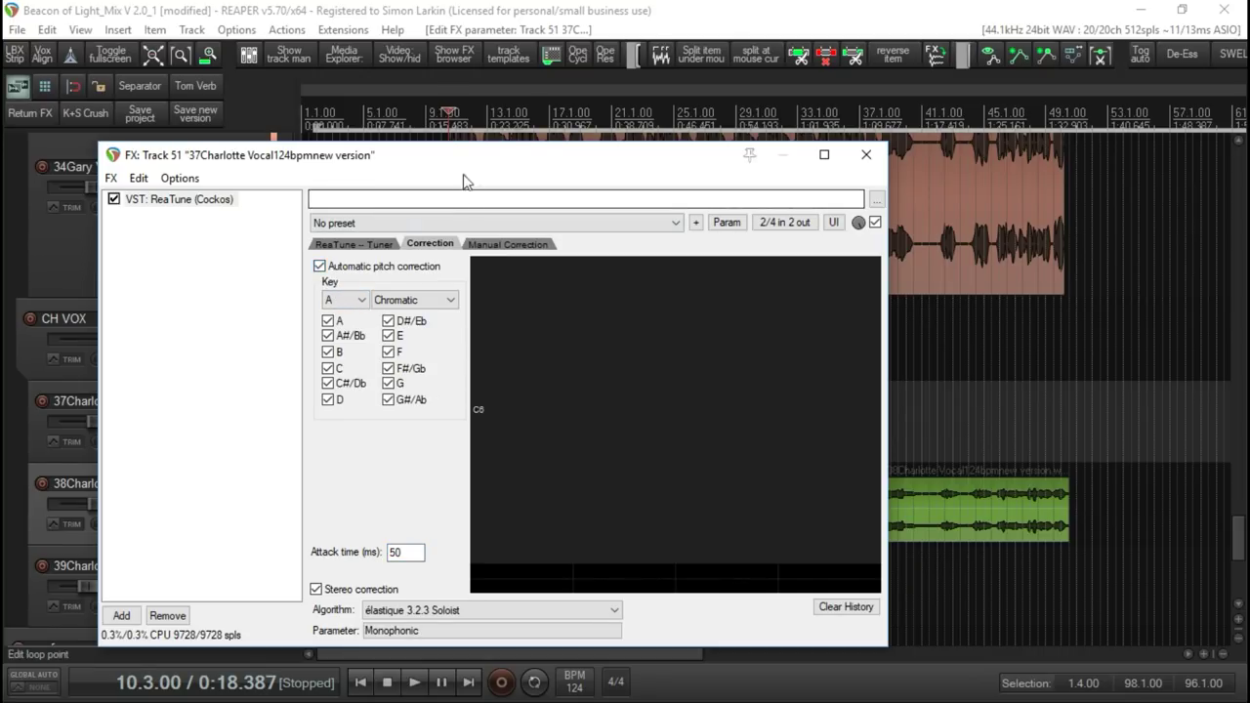
Reposition the ReaTune window and audition the vocal with automatic correction.
{"action": "left_click_drag", "start_coordinate": [478, 159], "coordinate": [767, 502]}
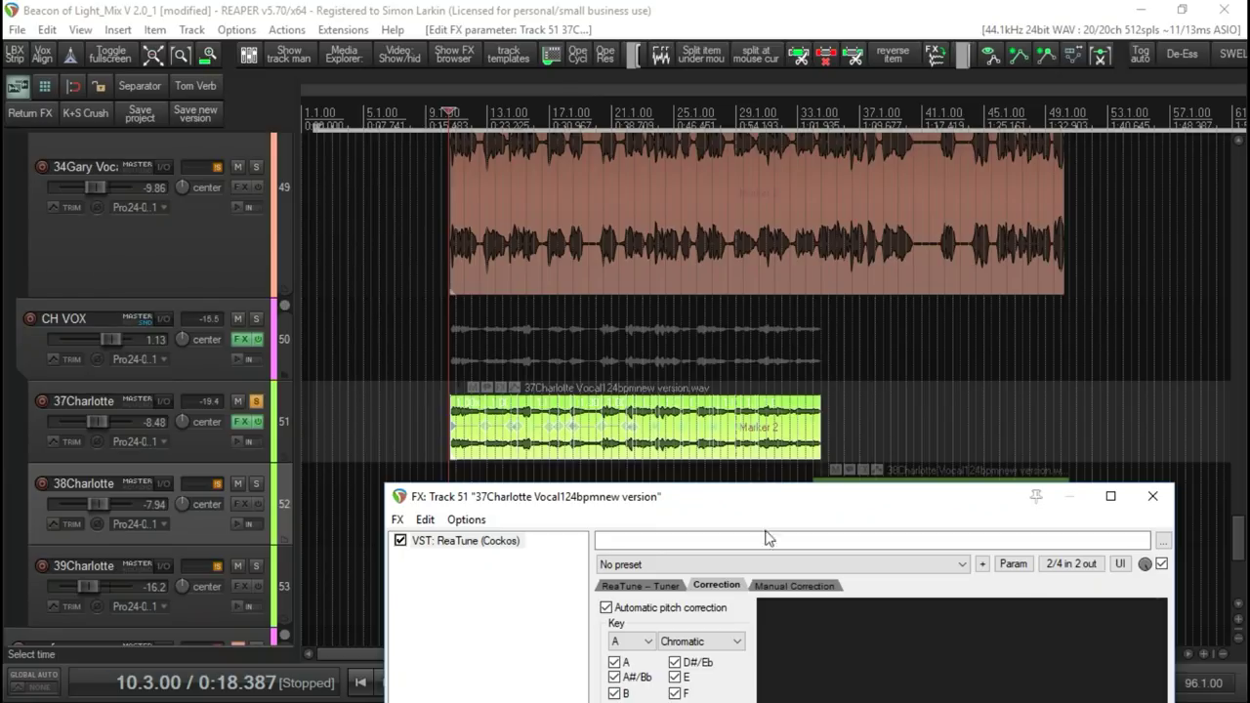
{"action": "left_click_drag", "start_coordinate": [771, 502], "coordinate": [709, 107]}
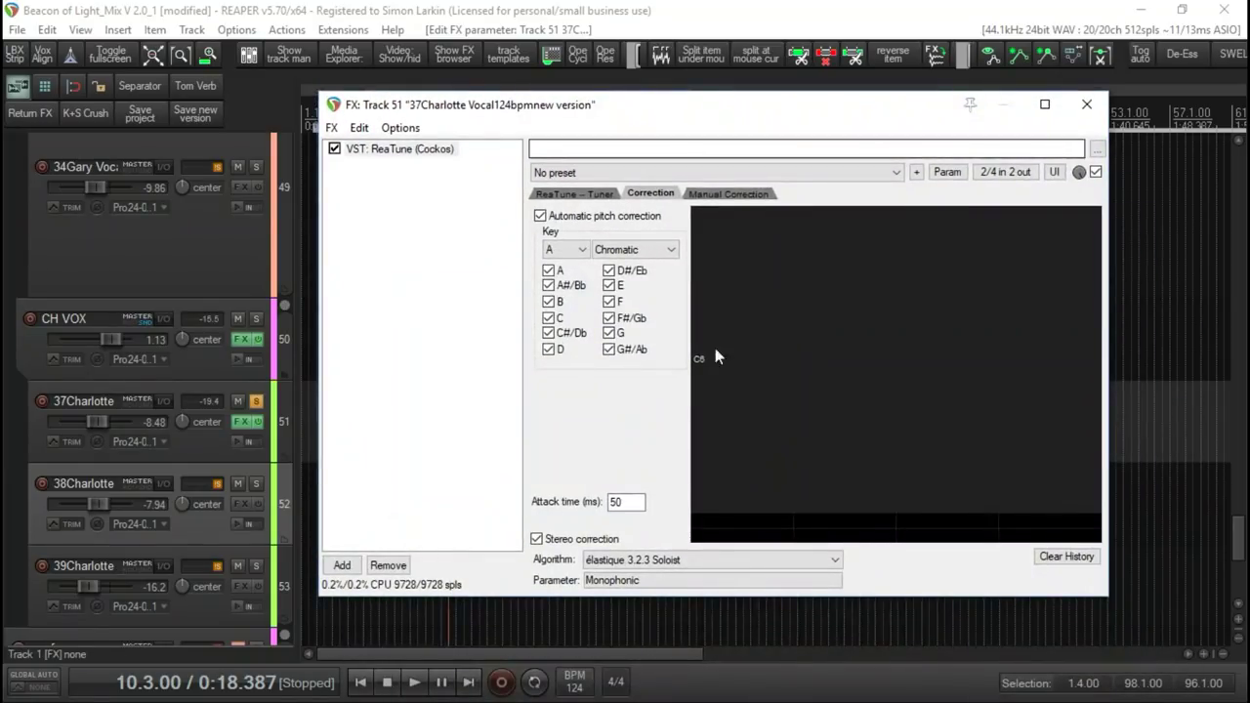
{"action": "left_click_drag", "start_coordinate": [771, 117], "coordinate": [698, 119]}
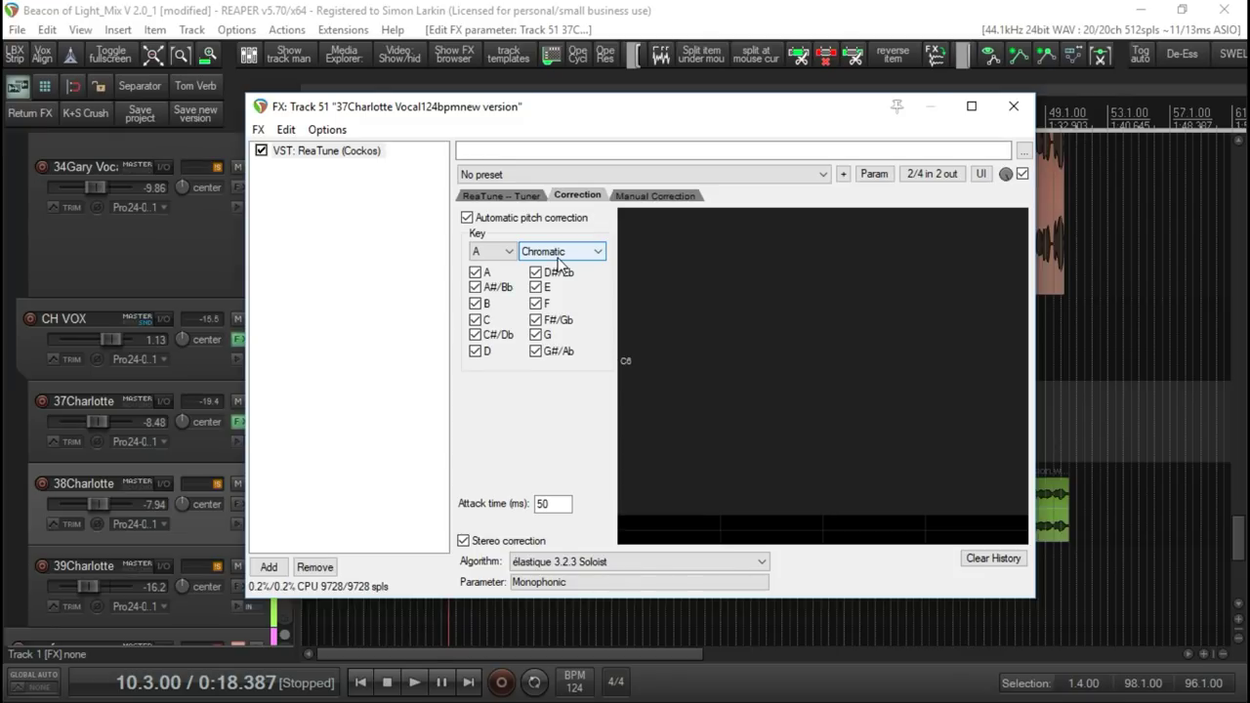
{"action": "key", "text": "space"}
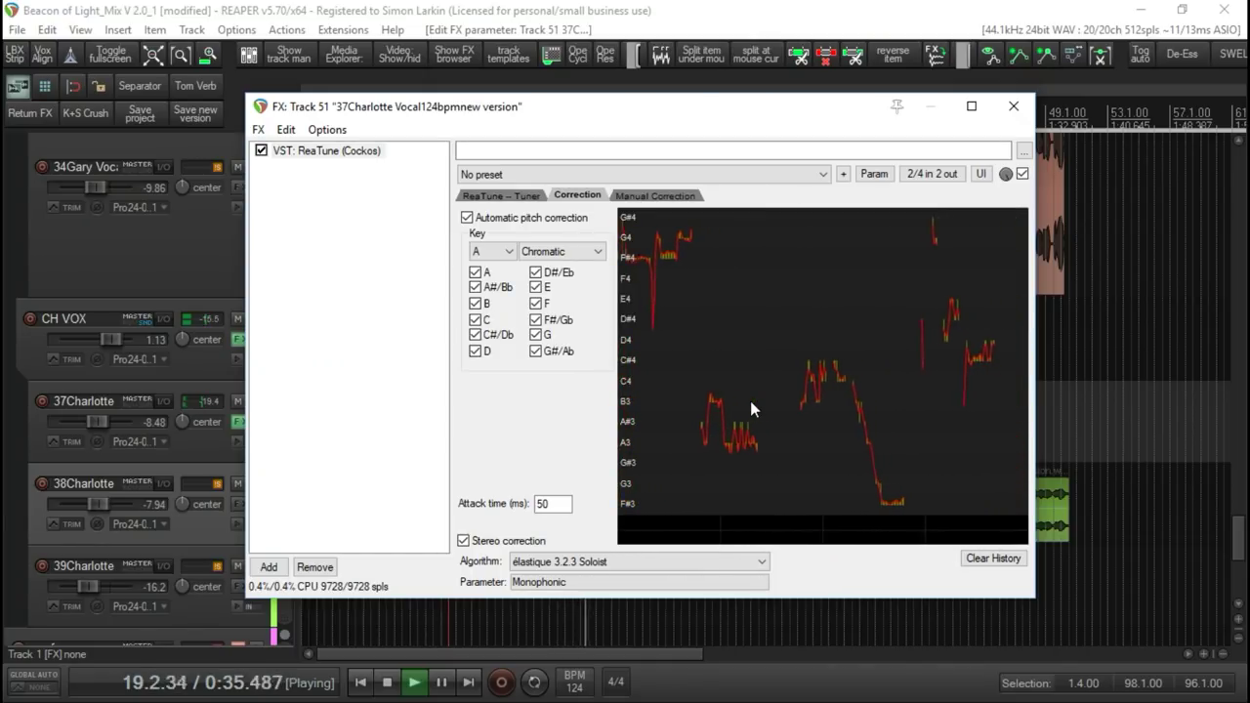
{"action": "key", "text": "space"}
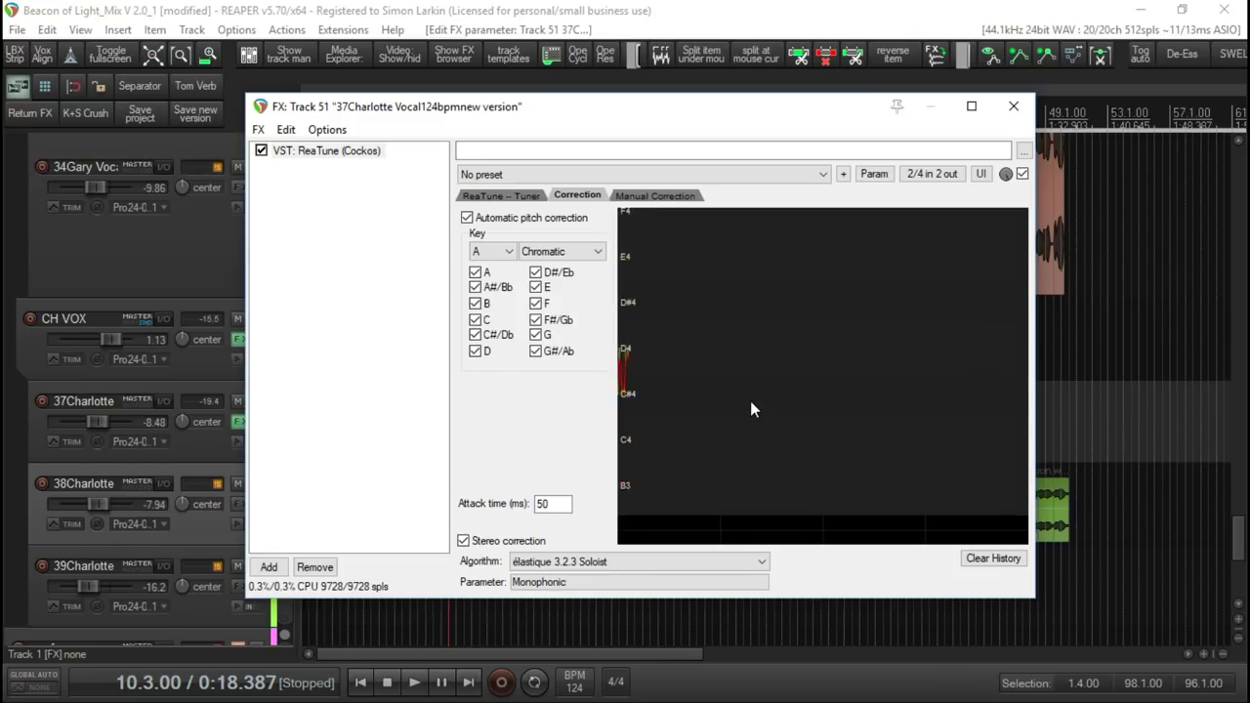
Keep the élastique 3.2.3 Soloist algorithm and move to the Manual Correction page.
{"action": "left_click", "coordinate": [758, 562]}
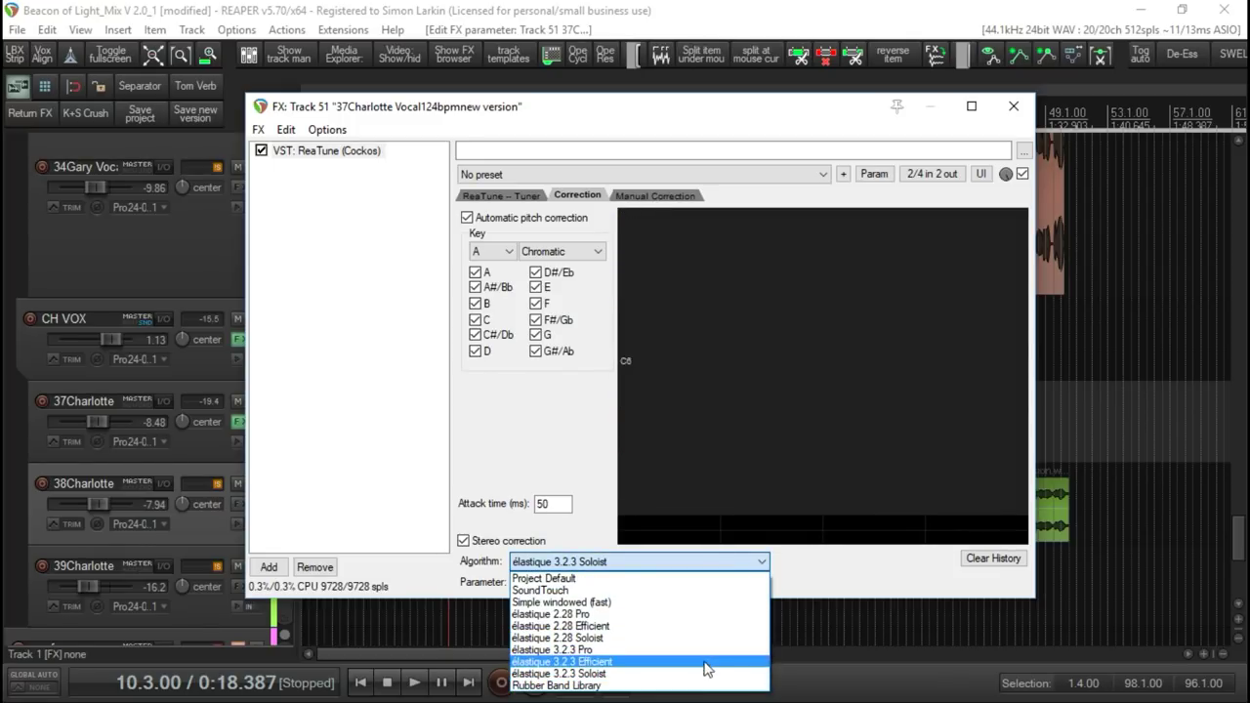
{"action": "left_click", "coordinate": [526, 412]}
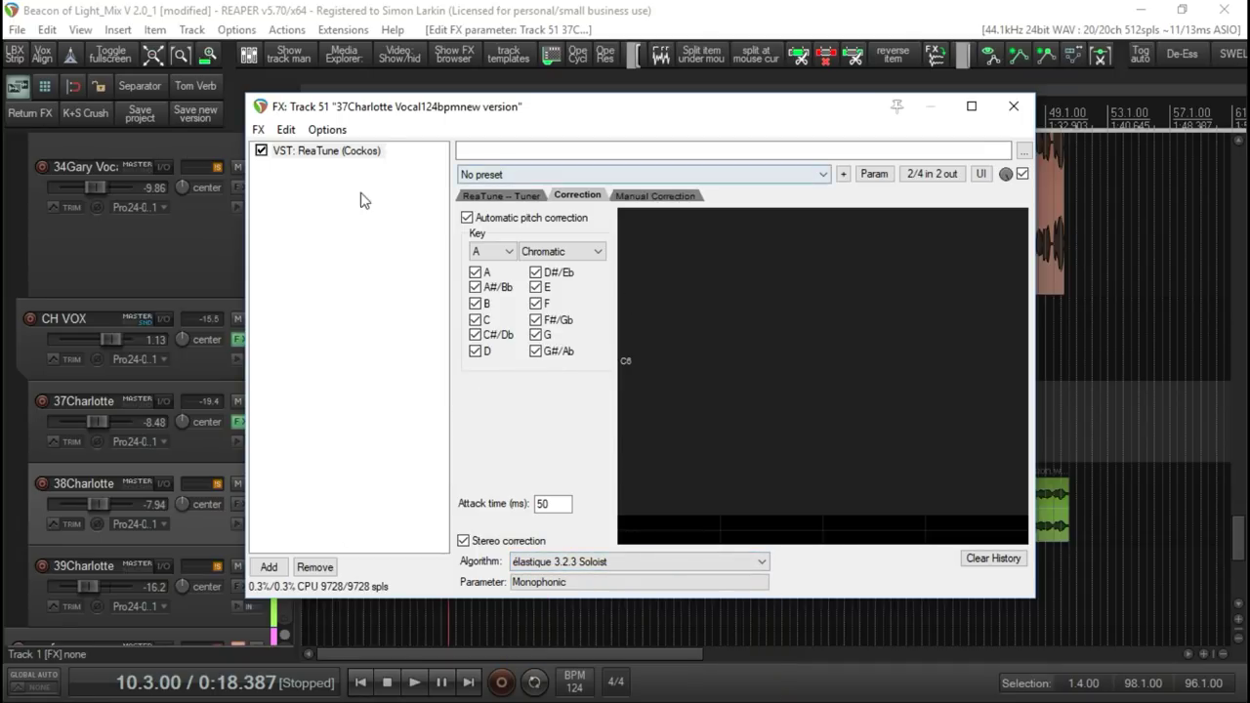
{"action": "left_click", "coordinate": [687, 198]}
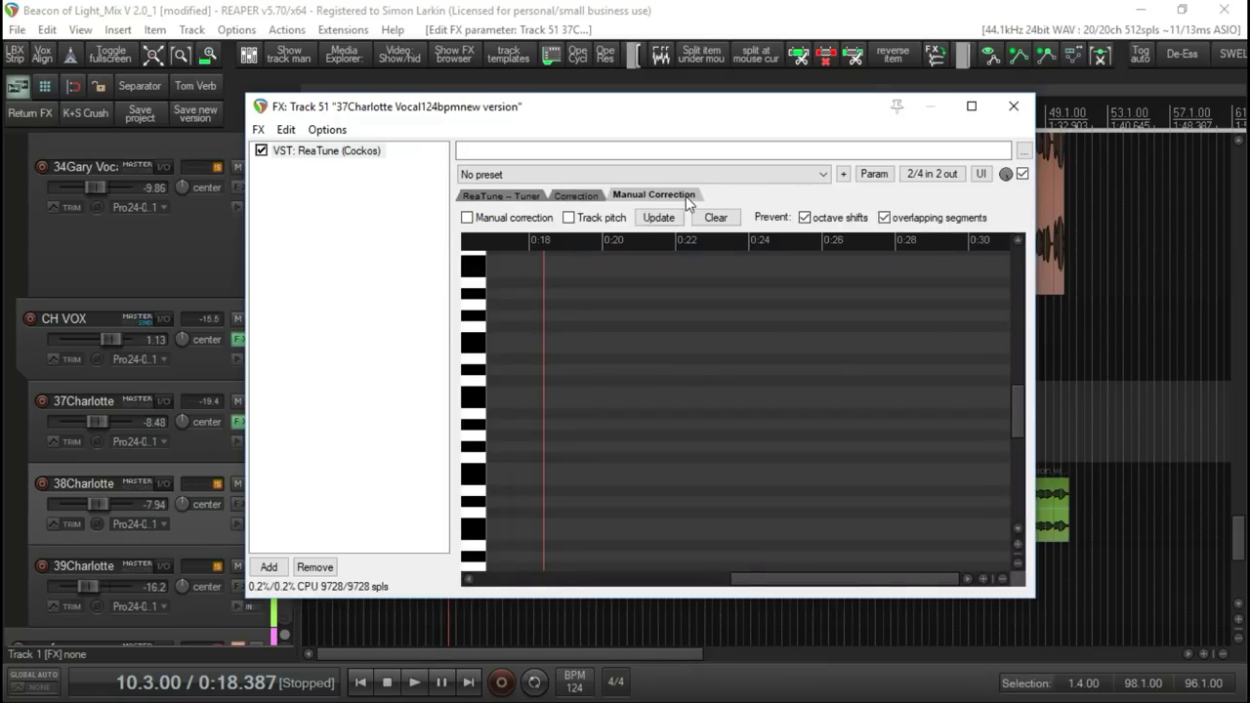
Disable automatic correction, enable manual correction, and play the vocal to capture its pitch curve.
{"action": "left_click", "coordinate": [576, 196]}
{"action": "left_click", "coordinate": [467, 217]}
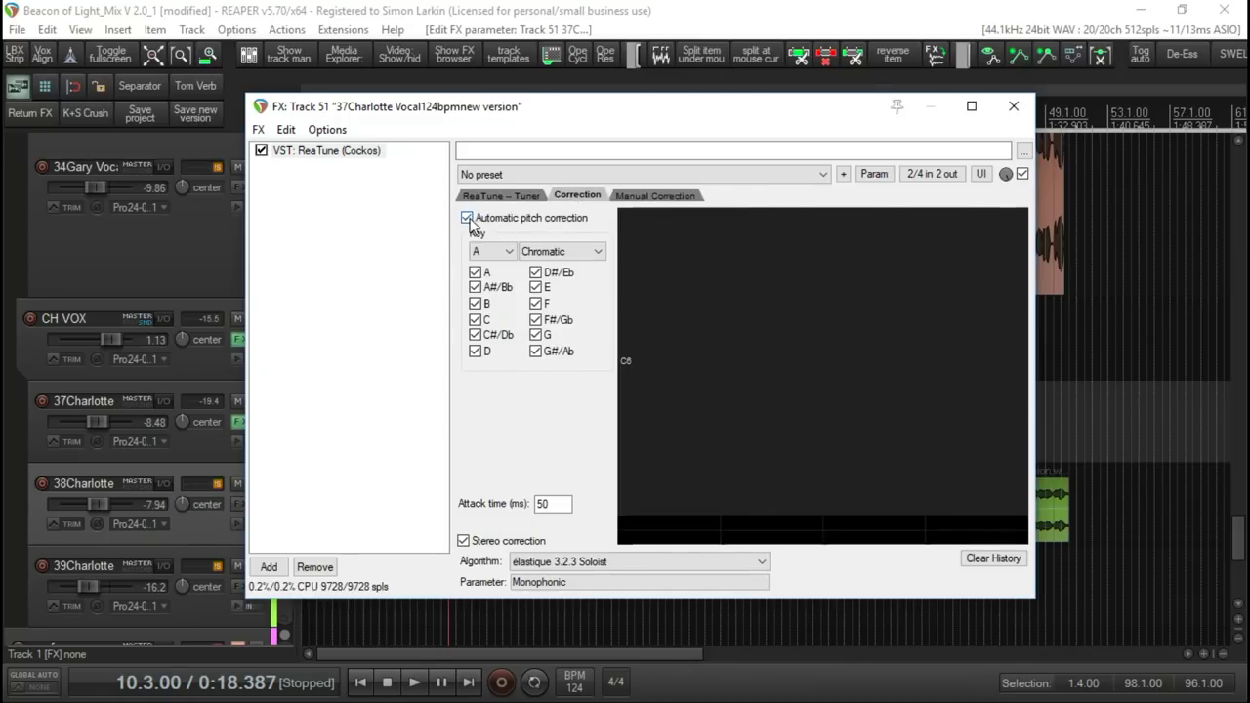
{"action": "left_click", "coordinate": [676, 196]}
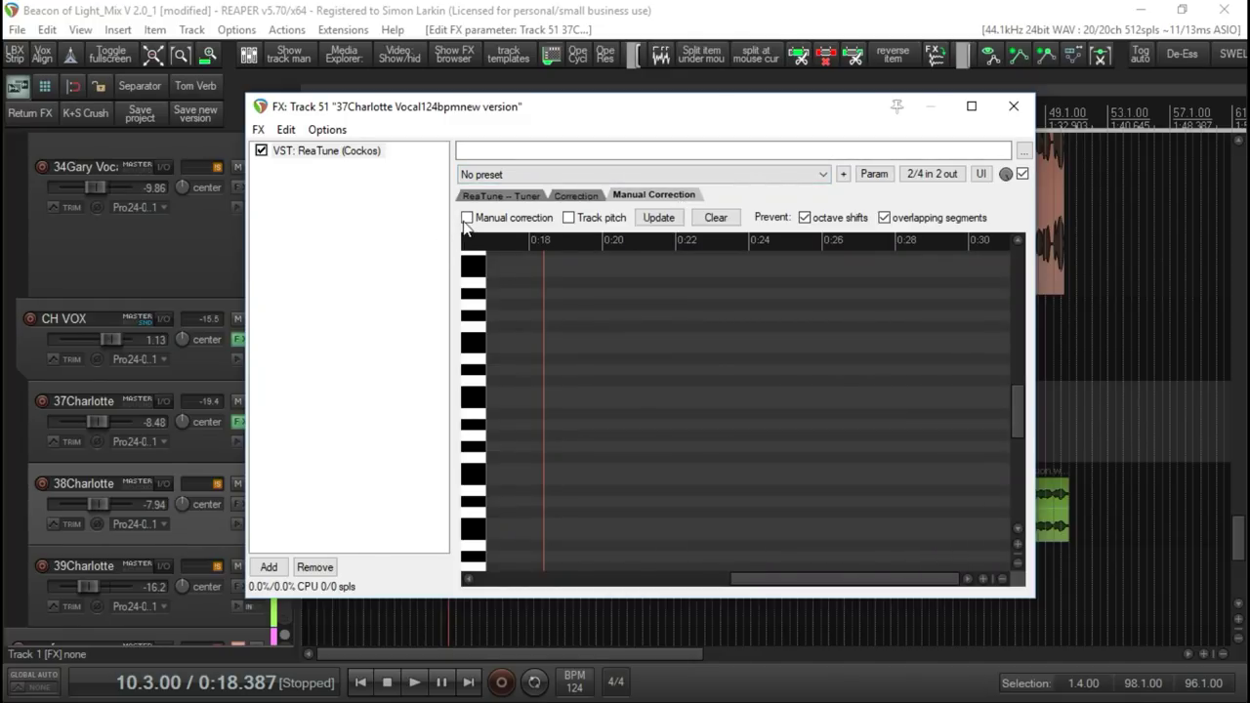
{"action": "left_click", "coordinate": [468, 217]}
{"action": "mouse_move", "coordinate": [603, 103]}
{"action": "left_mouse_down"}
{"action": "mouse_move", "coordinate": [516, 552]}
{"action": "mouse_move", "coordinate": [547, 114]}
{"action": "mouse_move", "coordinate": [611, 90]}
{"action": "left_mouse_up"}
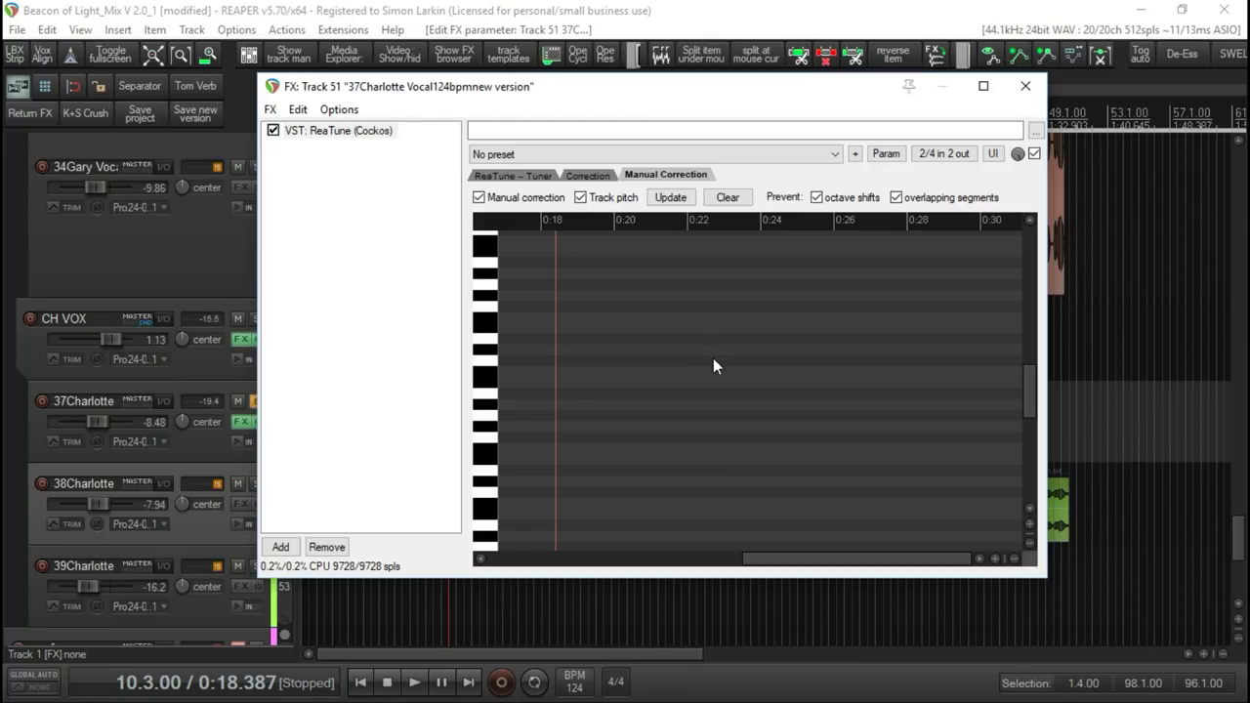
{"action": "key", "text": "space"}
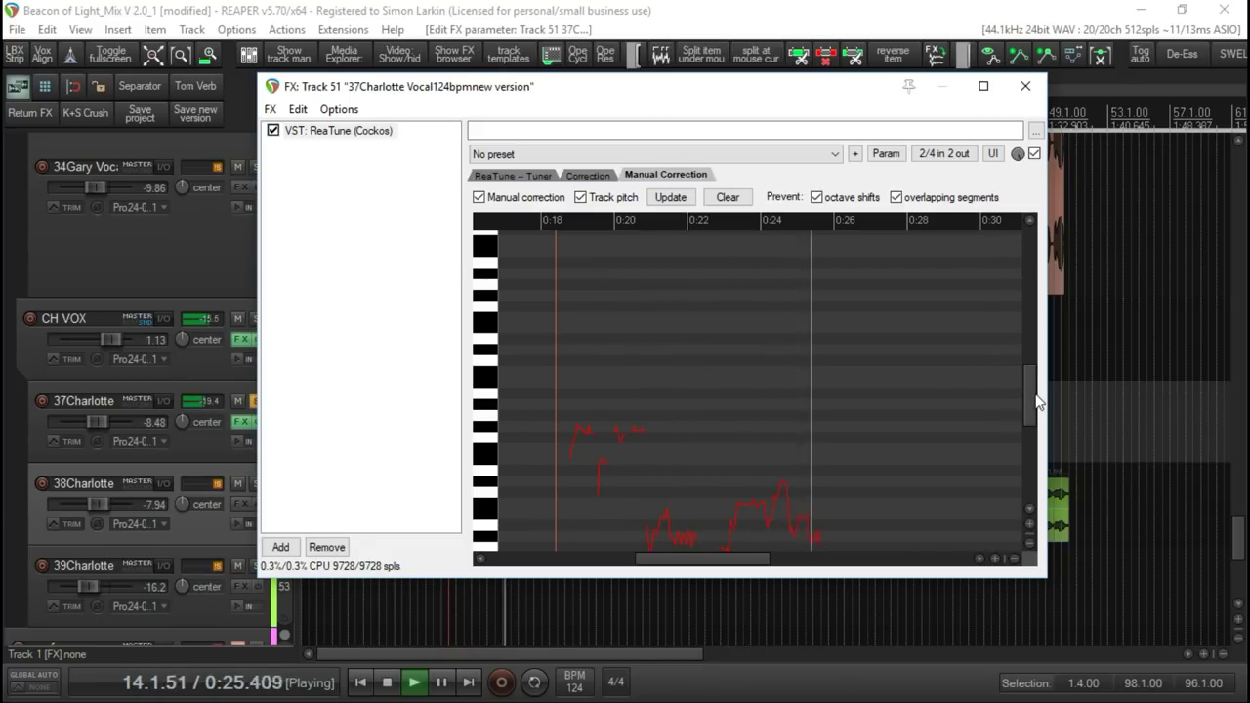
{"action": "left_click_drag", "start_coordinate": [1032, 398], "coordinate": [1035, 425]}
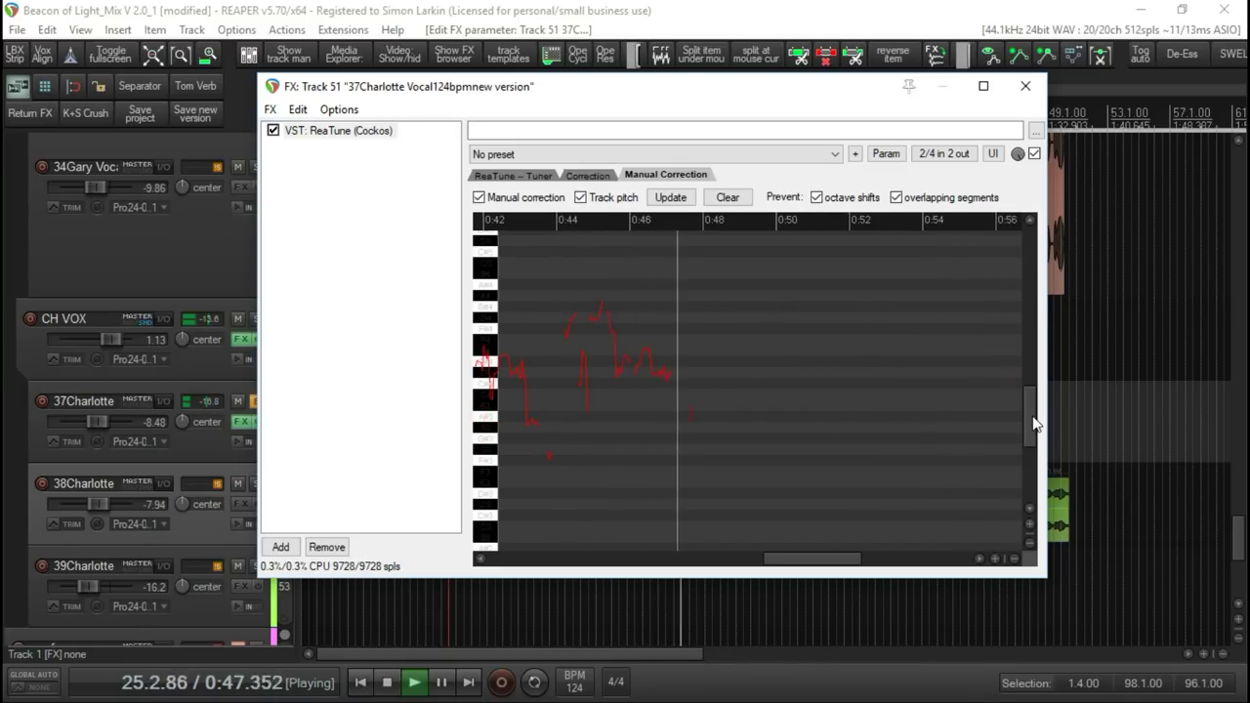
Stop pitch capture, scroll the graph back to 0:18, and replay the captured curve.
{"action": "key", "text": "space"}
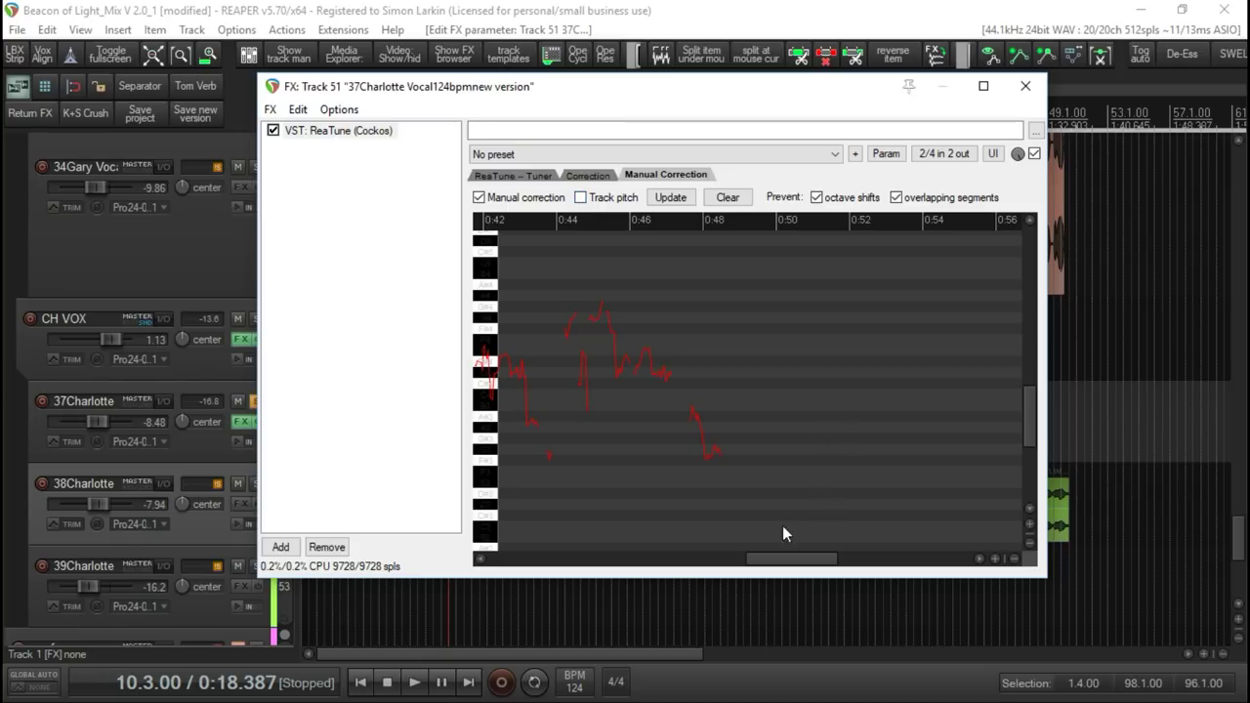
{"action": "left_click_drag", "start_coordinate": [793, 568], "coordinate": [641, 617]}
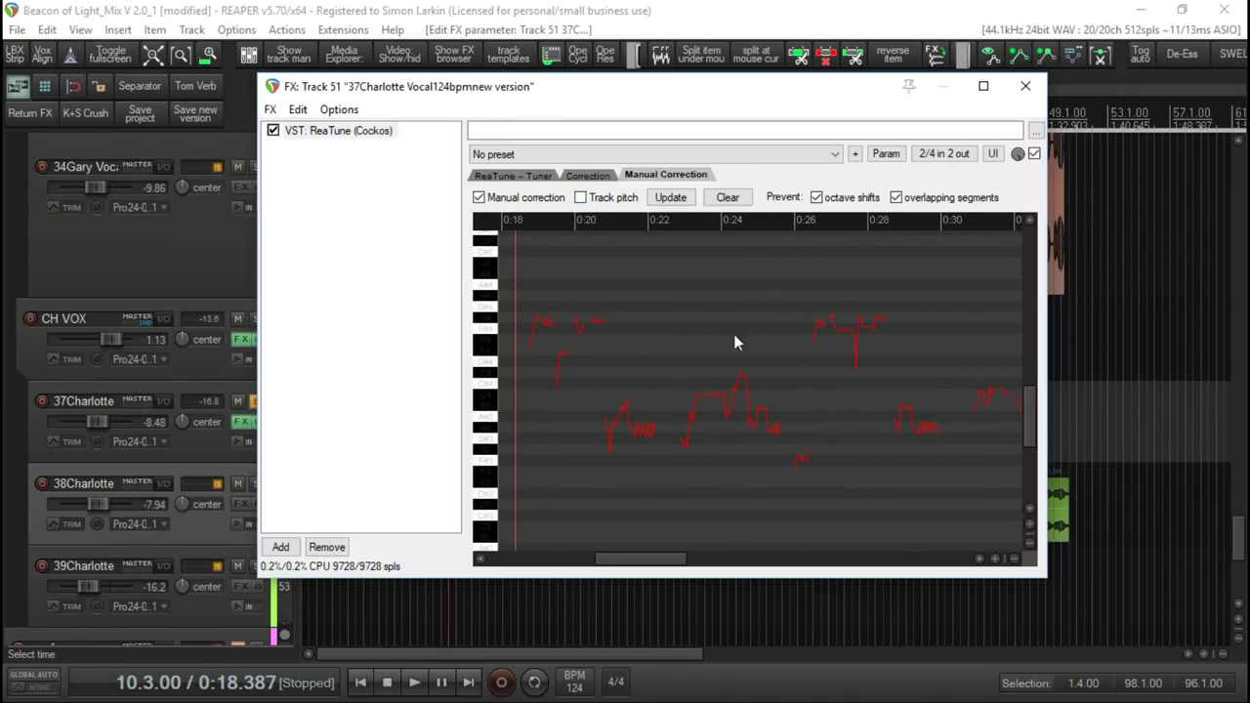
{"action": "left_click_drag", "start_coordinate": [644, 571], "coordinate": [636, 571]}
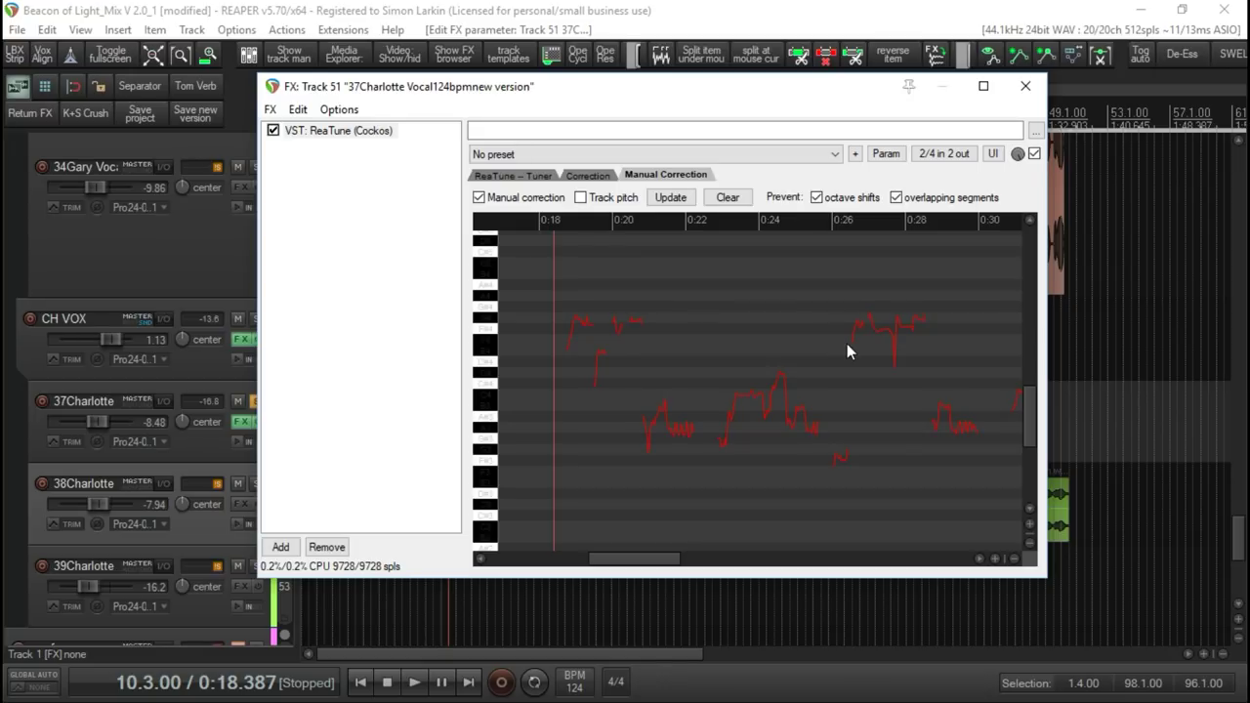
{"action": "key", "text": "space"}
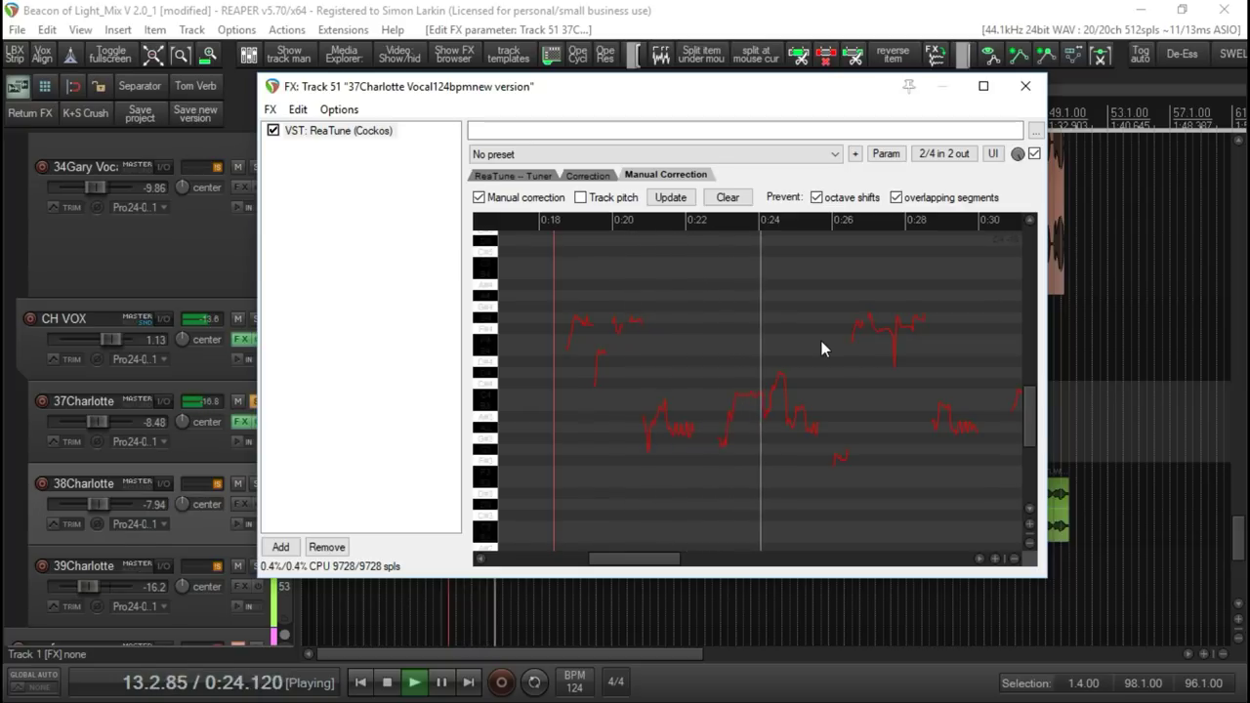
{"action": "key", "text": "space"}
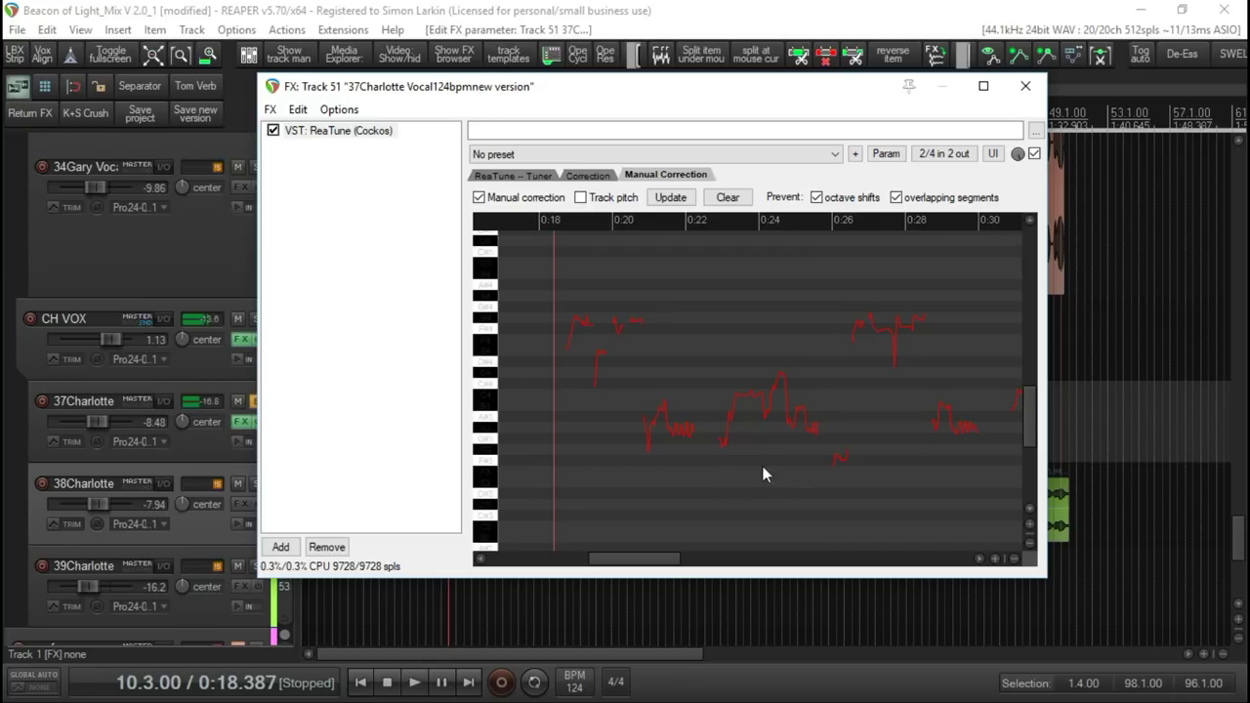
Set the playback start to 0:20.720 and audition the short phrase.
{"action": "scroll", "coordinate": [625, 437], "scroll_direction": "up", "scroll_amount": 5}
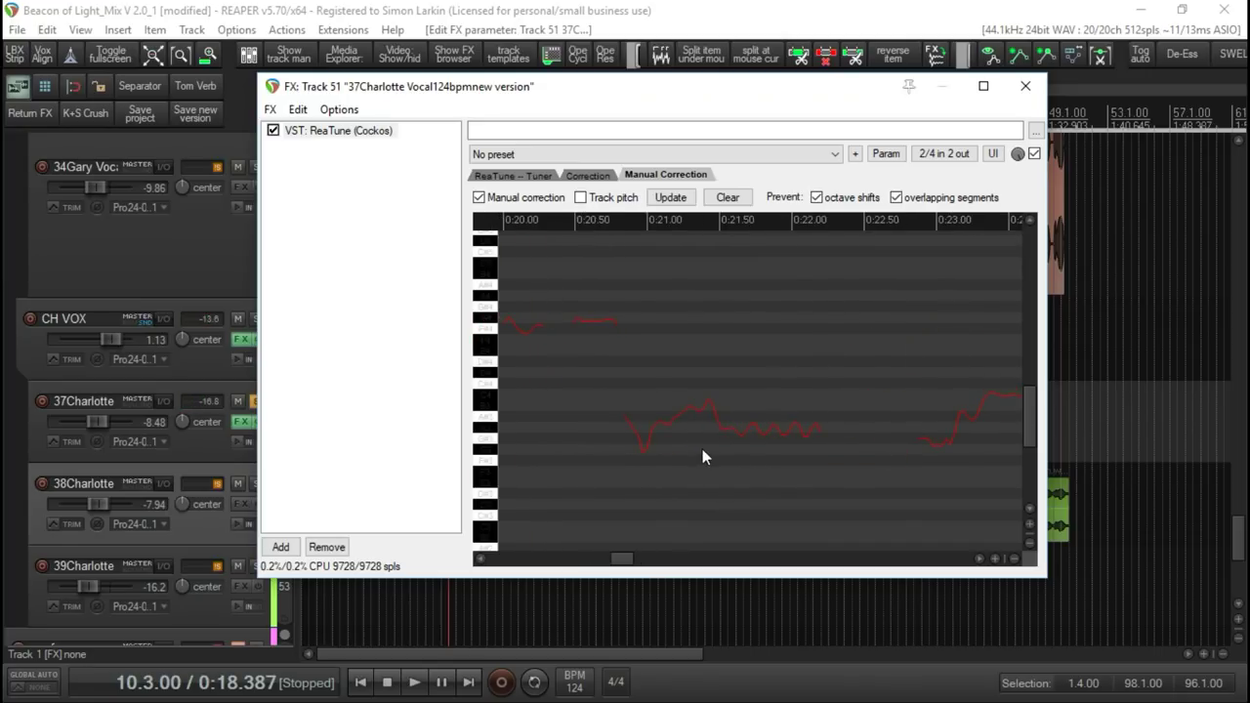
{"action": "scroll", "coordinate": [644, 444], "scroll_direction": "up", "scroll_amount": 3}
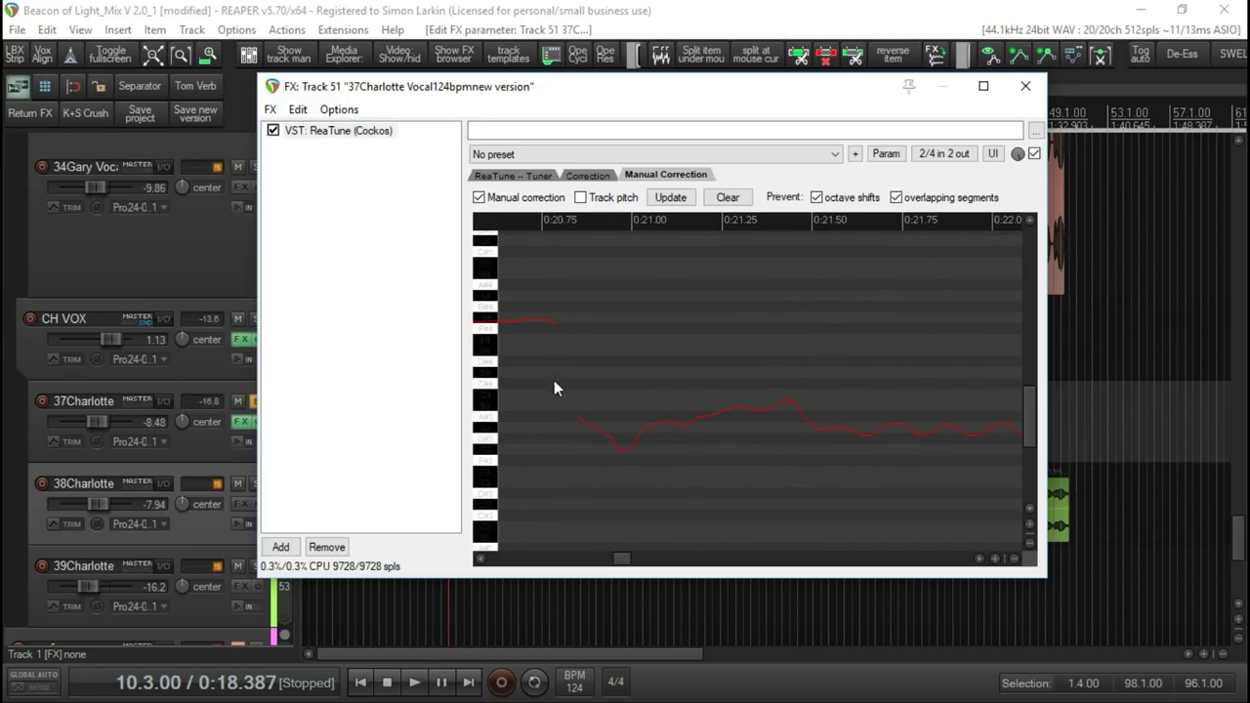
{"action": "left_click", "coordinate": [532, 221]}
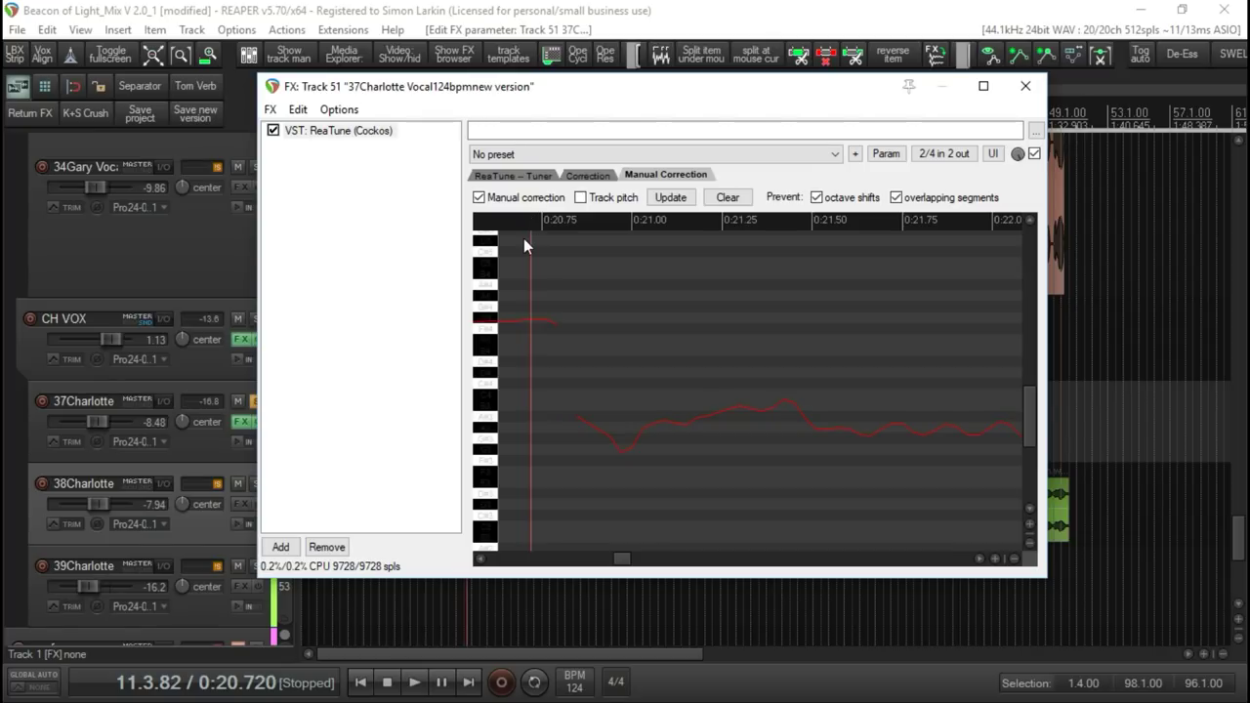
{"action": "key", "text": "space"}
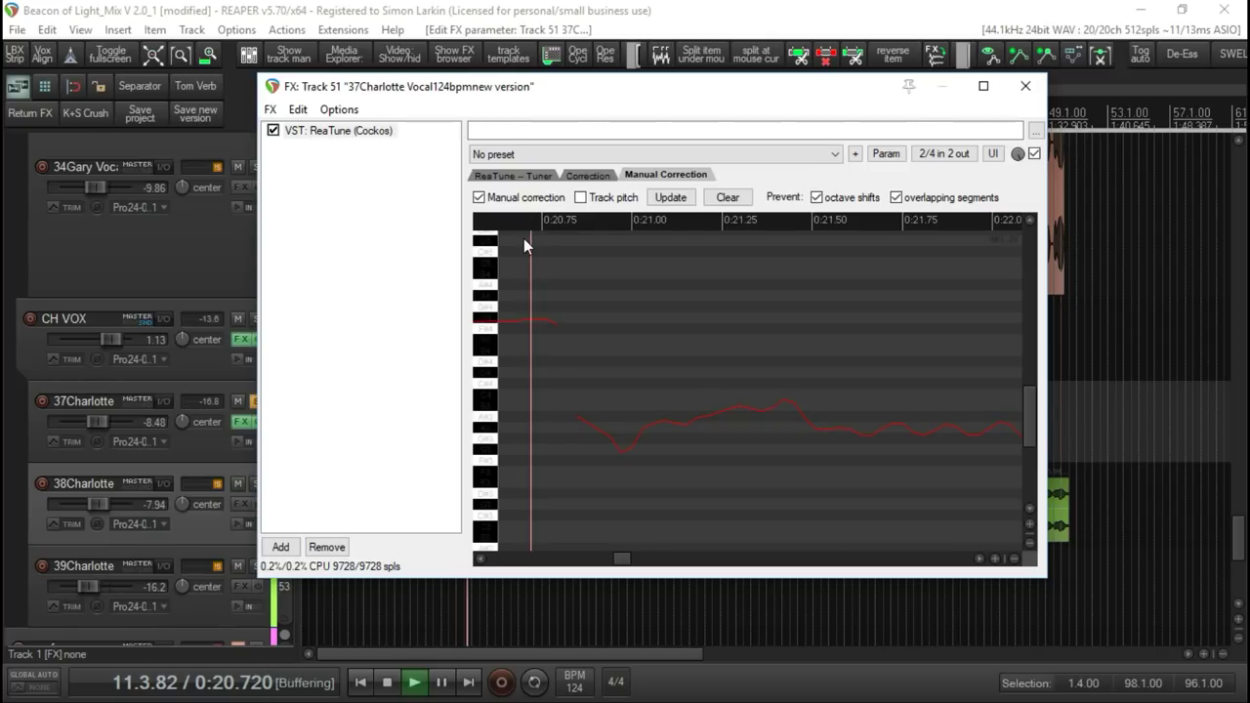
{"action": "key", "text": "space"}
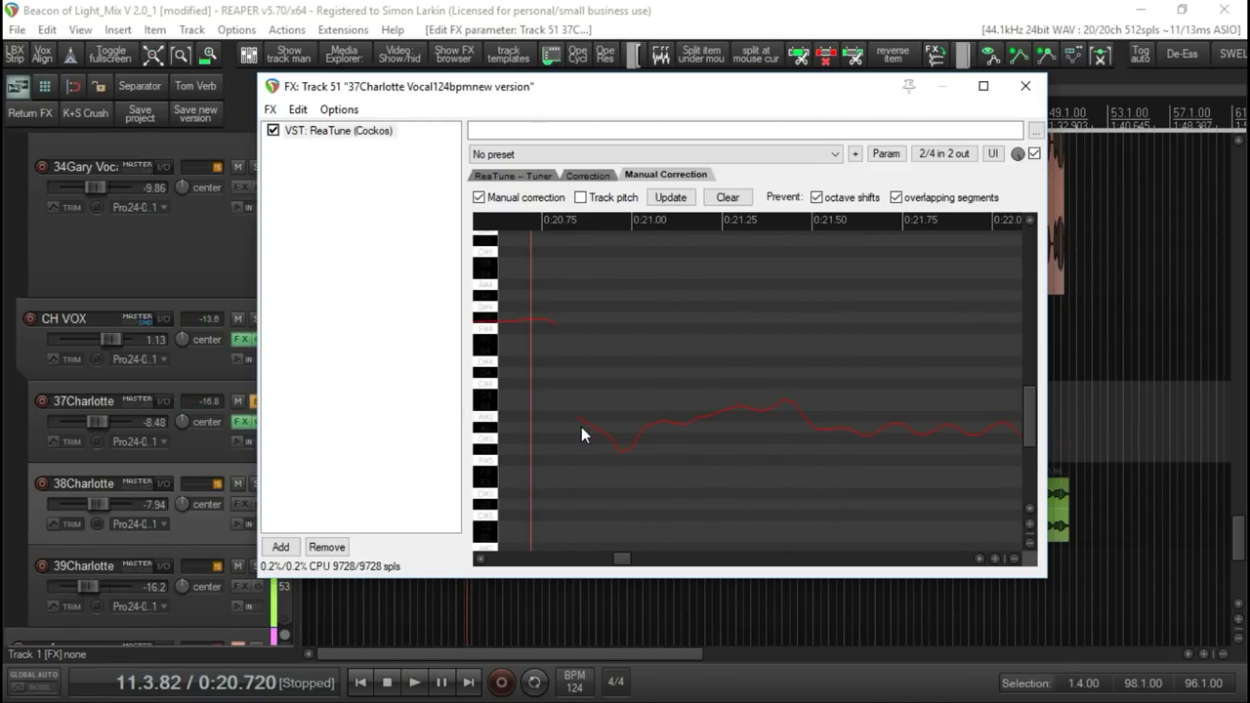
Draw a manual correction segment over the curve near 0:21 and raise its pitch.
{"action": "left_click_drag", "start_coordinate": [586, 426], "coordinate": [623, 426]}
{"action": "left_click_drag", "start_coordinate": [647, 427], "coordinate": [626, 415]}
{"action": "key", "text": "space"}
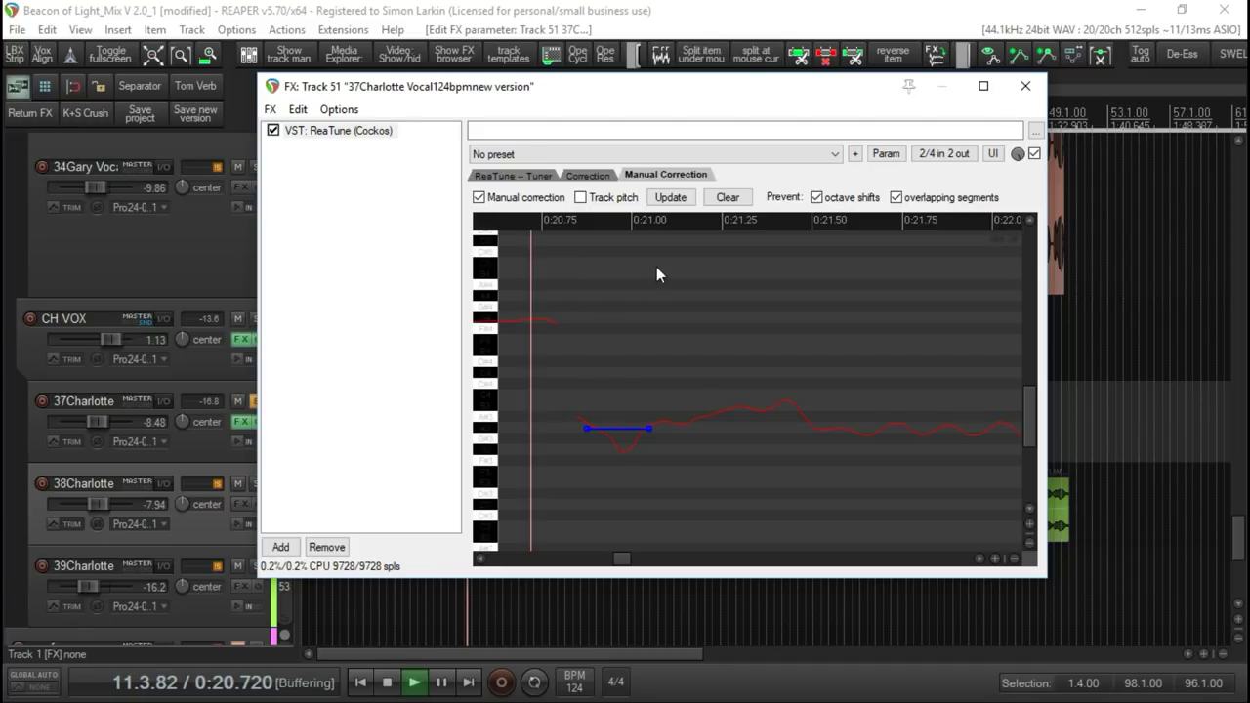
{"action": "key", "text": "space"}
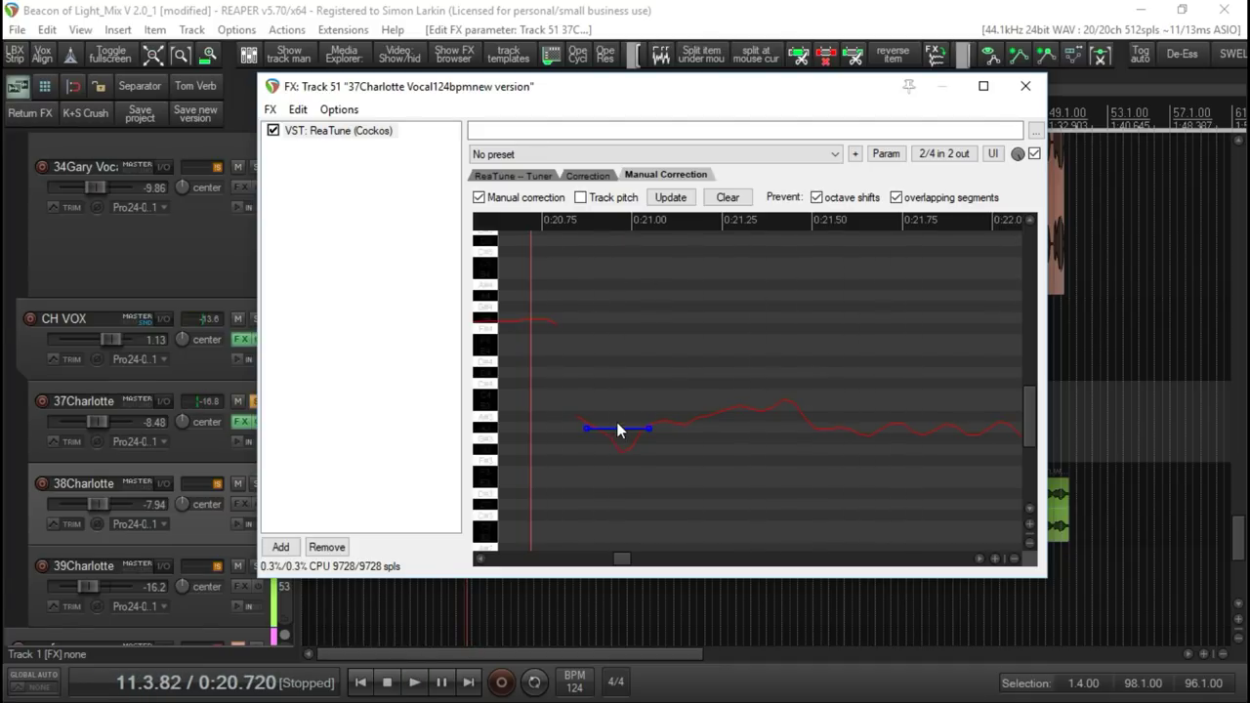
{"action": "left_click_drag", "start_coordinate": [622, 433], "coordinate": [614, 478]}
{"action": "key", "text": "space"}
{"action": "key", "text": "space"}
{"action": "key", "text": "space"}
{"action": "key", "text": "space"}
Nudge the segment up slightly, replay from 0:19.6, and bypass ReaTune for comparison.
{"action": "left_click", "coordinate": [613, 476]}
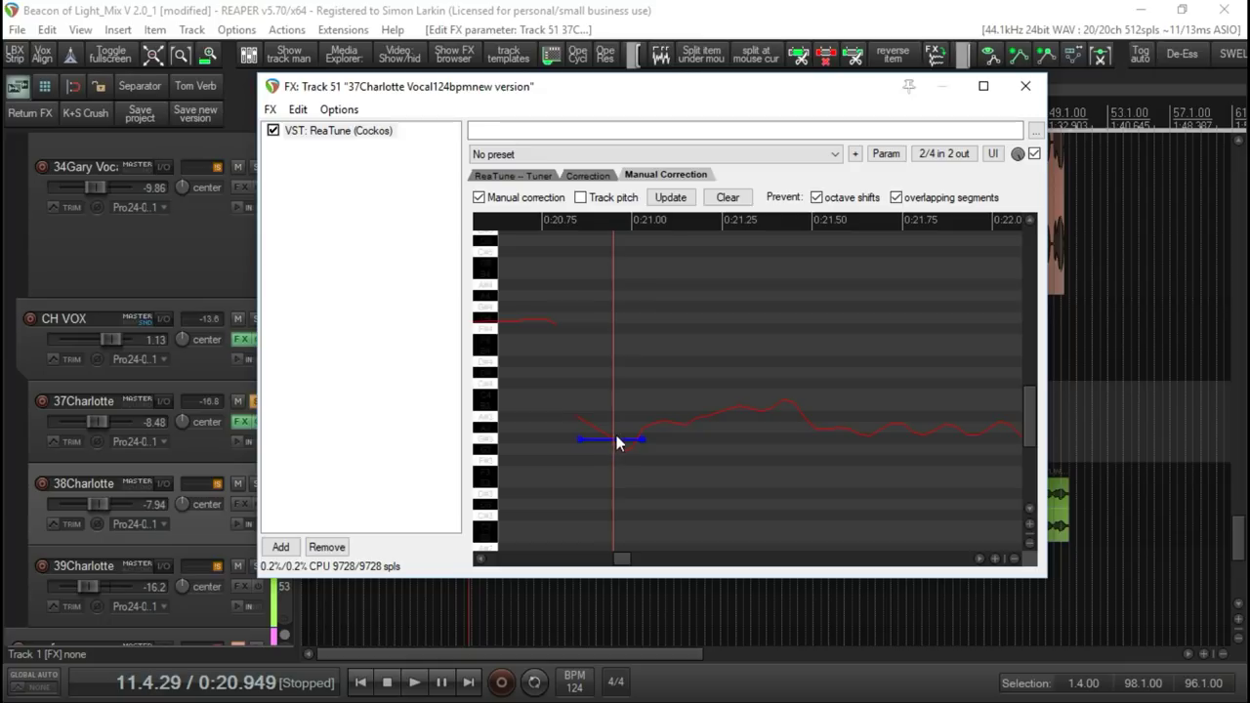
{"action": "left_click_drag", "start_coordinate": [615, 451], "coordinate": [620, 436]}
{"action": "left_click", "coordinate": [524, 366]}
{"action": "key", "text": "space"}
{"action": "key", "text": "space"}
{"action": "scroll", "coordinate": [754, 456], "scroll_direction": "down", "scroll_amount": 3}
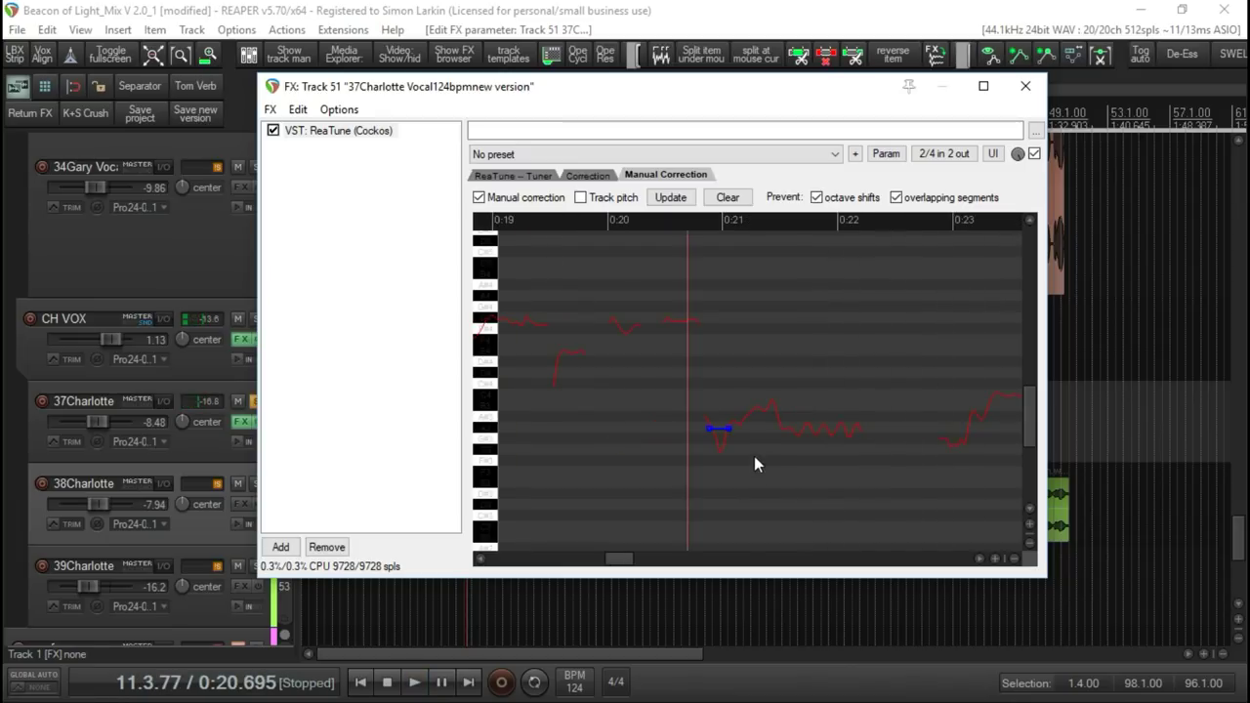
{"action": "left_click", "coordinate": [565, 229]}
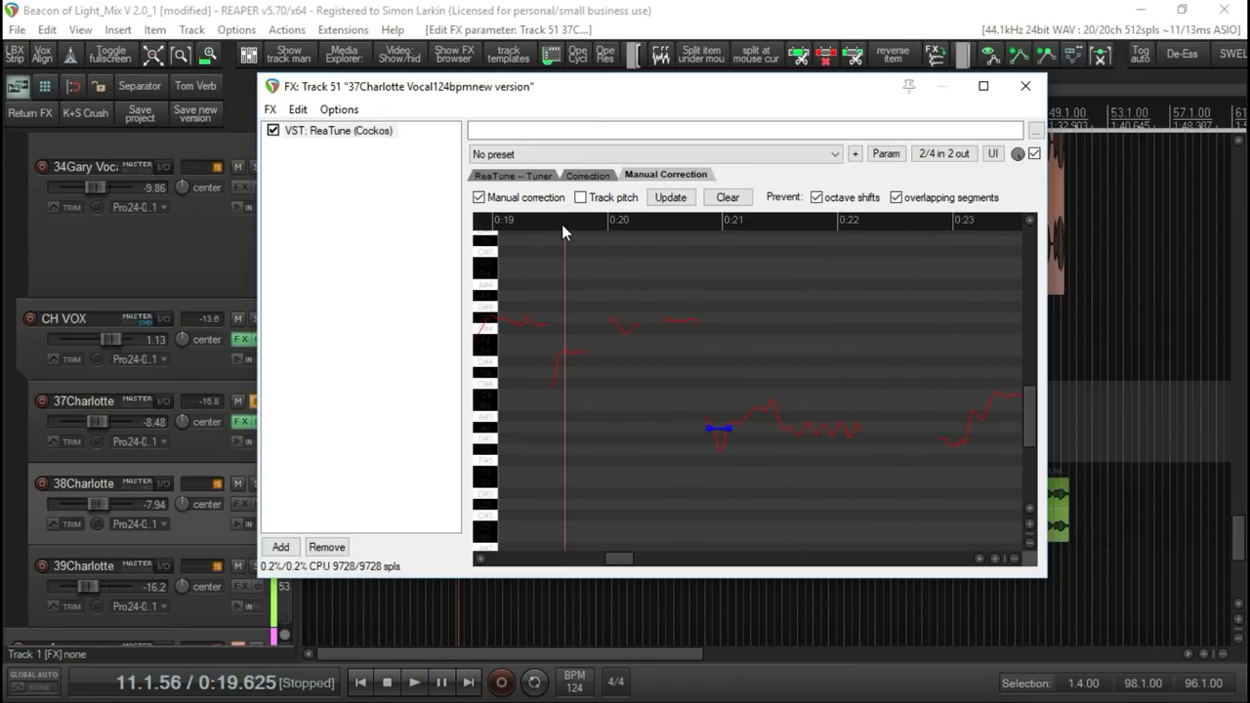
{"action": "key", "text": "space"}
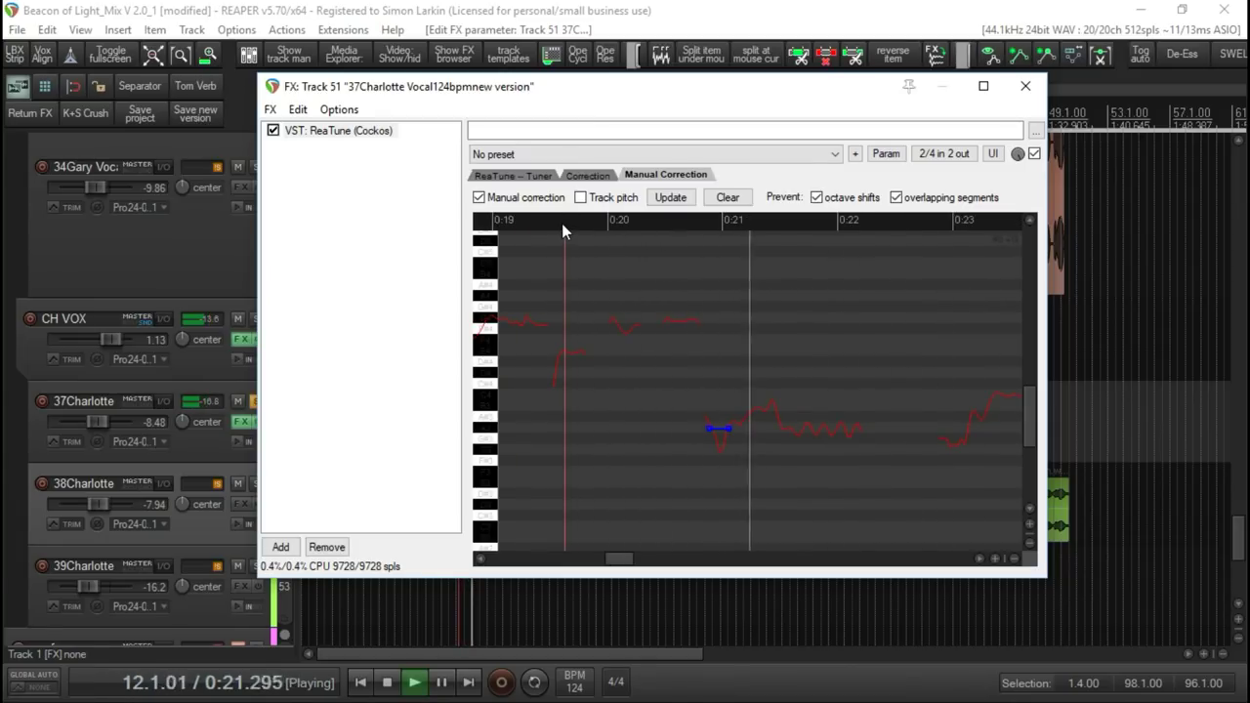
{"action": "key", "text": "space"}
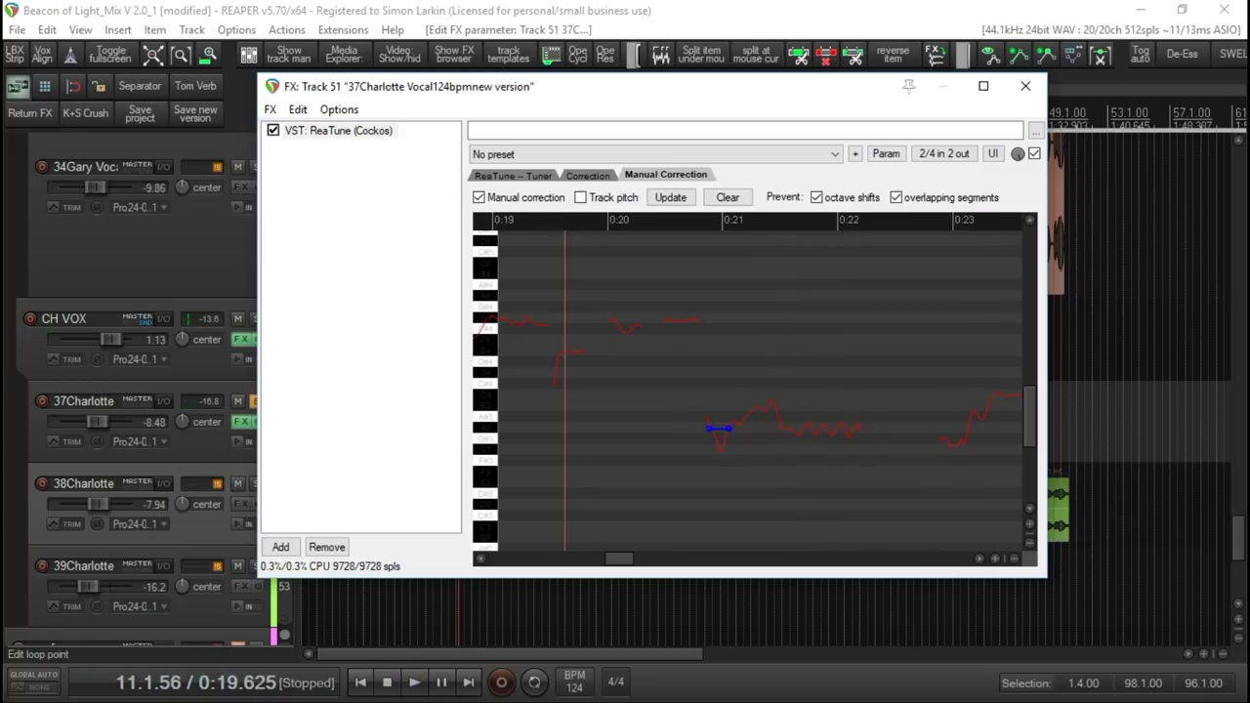
{"action": "left_click", "coordinate": [1035, 154]}
{"action": "key", "text": "space"}
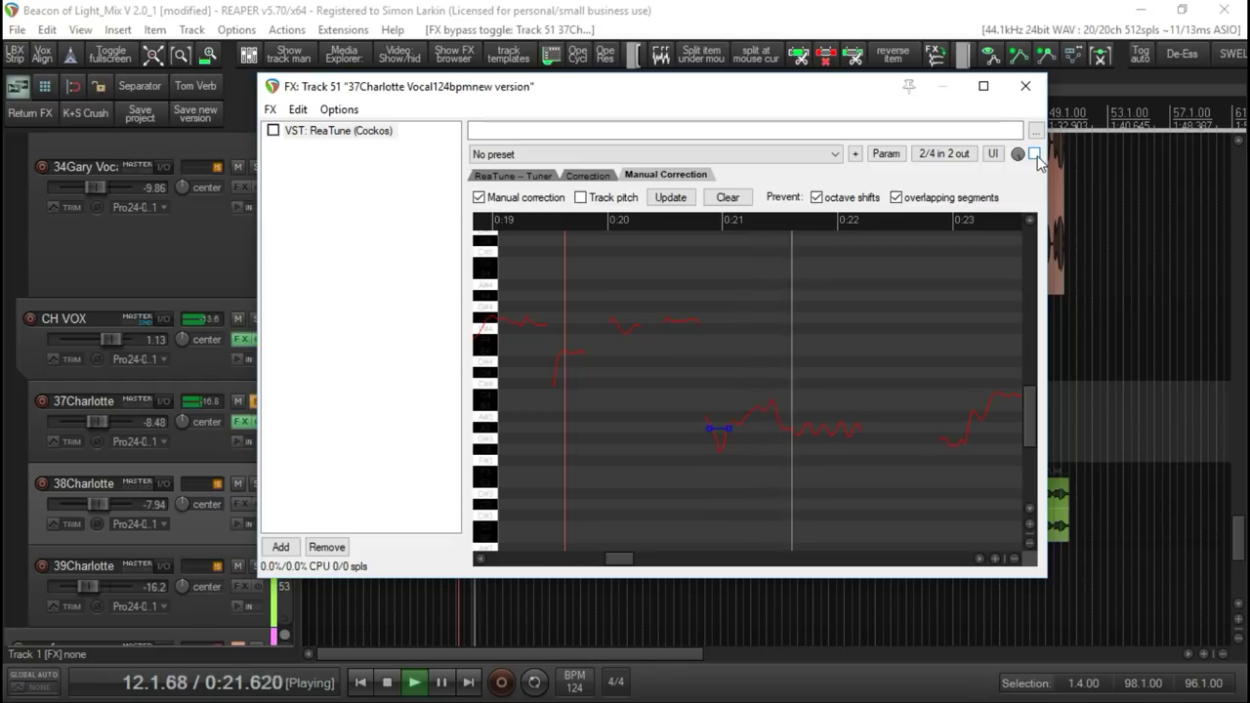
{"action": "key", "text": "space"}
{"action": "key", "text": "space"}
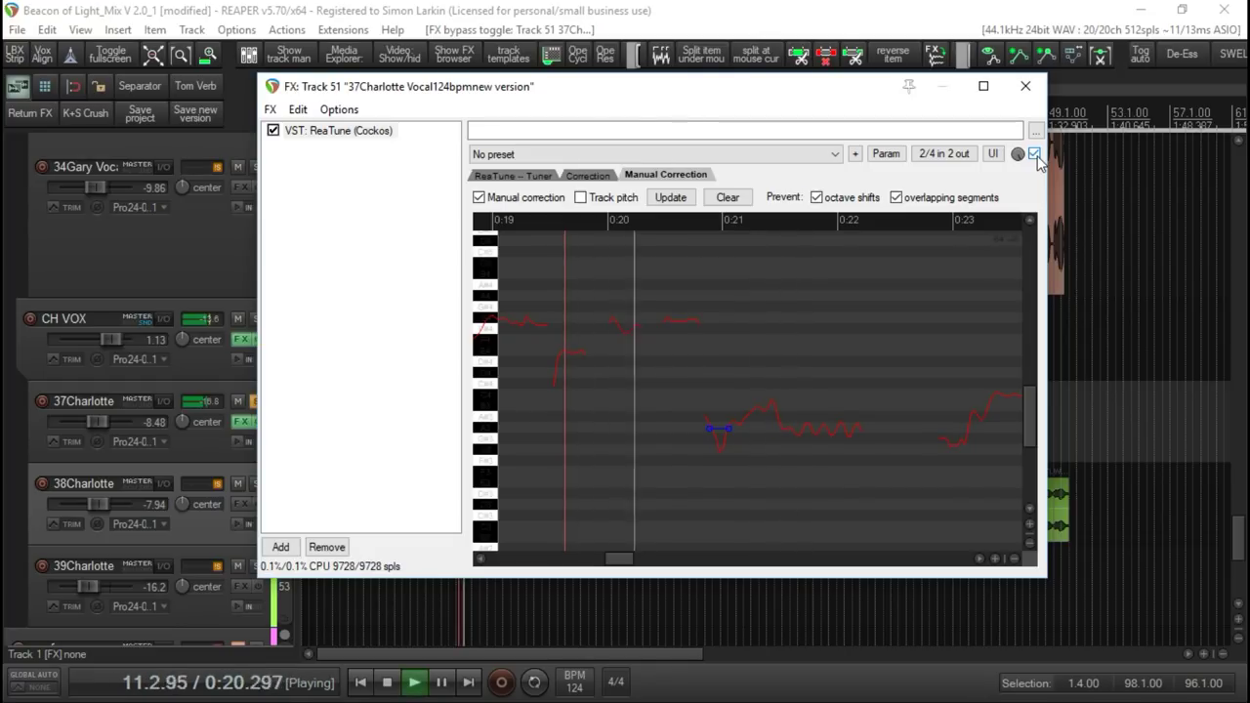
{"action": "key", "text": "space"}
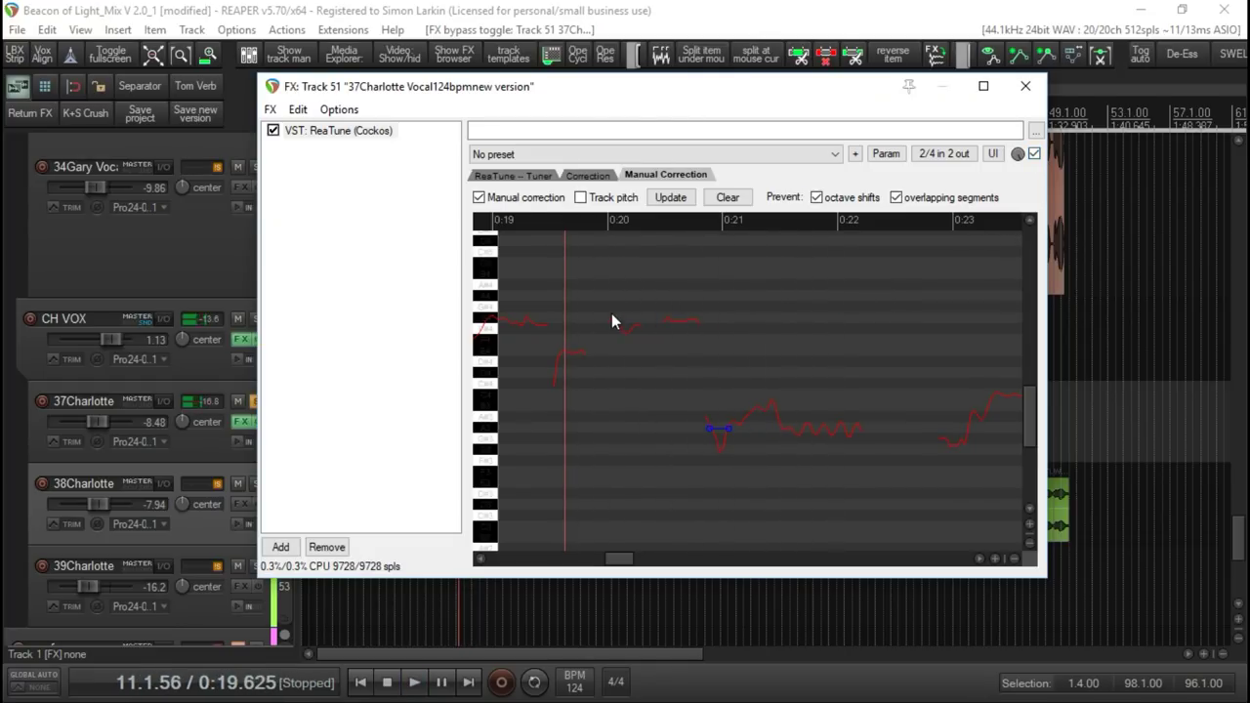
{"action": "scroll", "coordinate": [611, 314], "scroll_direction": "down", "scroll_amount": 3}
{"action": "scroll", "coordinate": [831, 442], "scroll_direction": "up", "scroll_amount": 3}
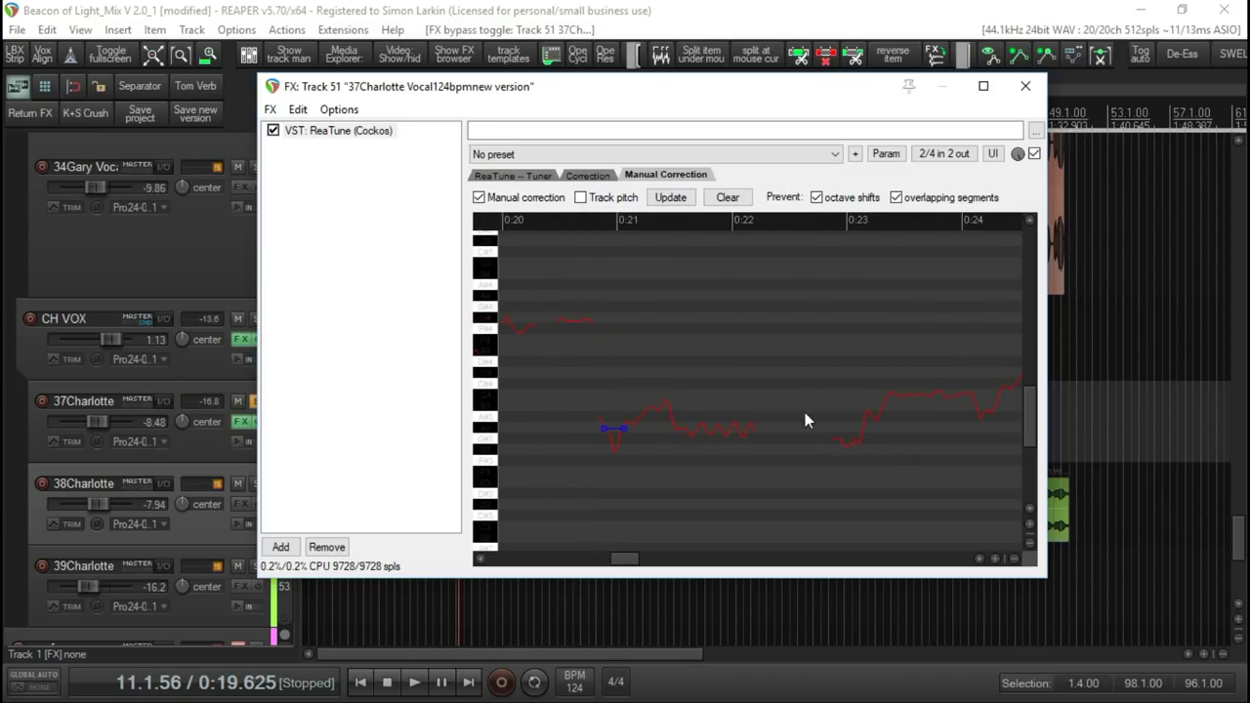
{"action": "left_click", "coordinate": [652, 221]}
{"action": "key", "text": "space"}
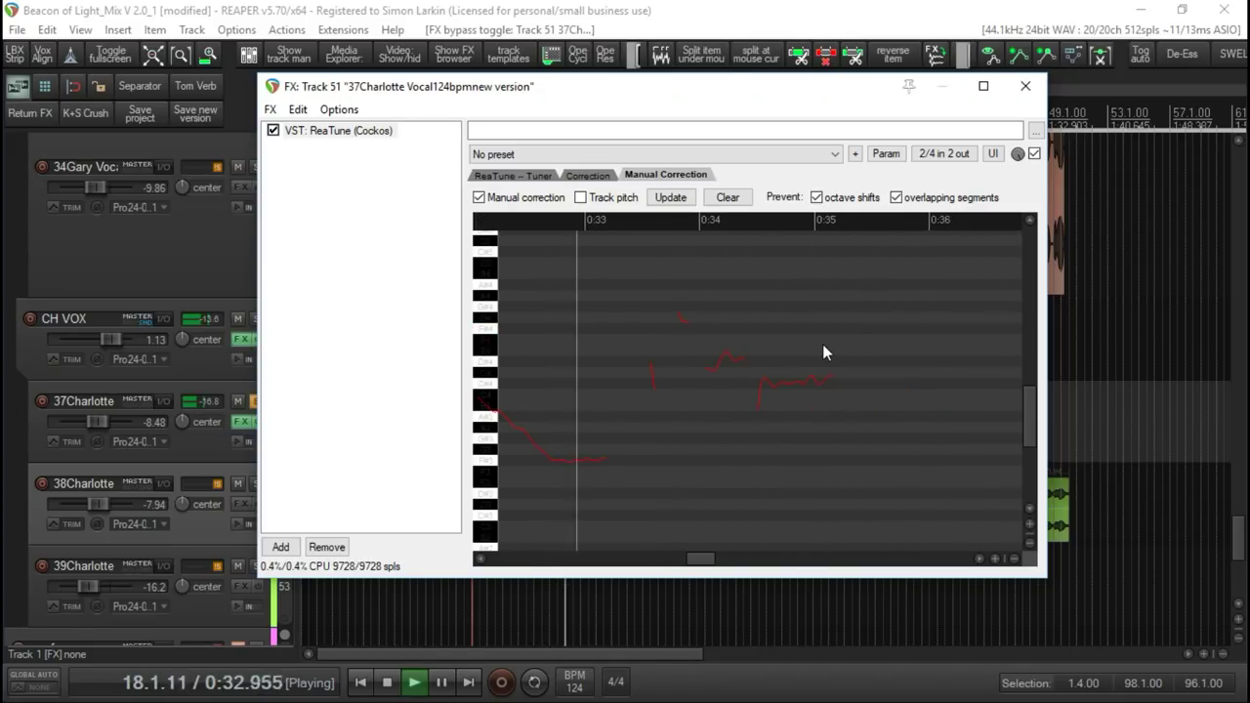
{"action": "key", "text": "space"}
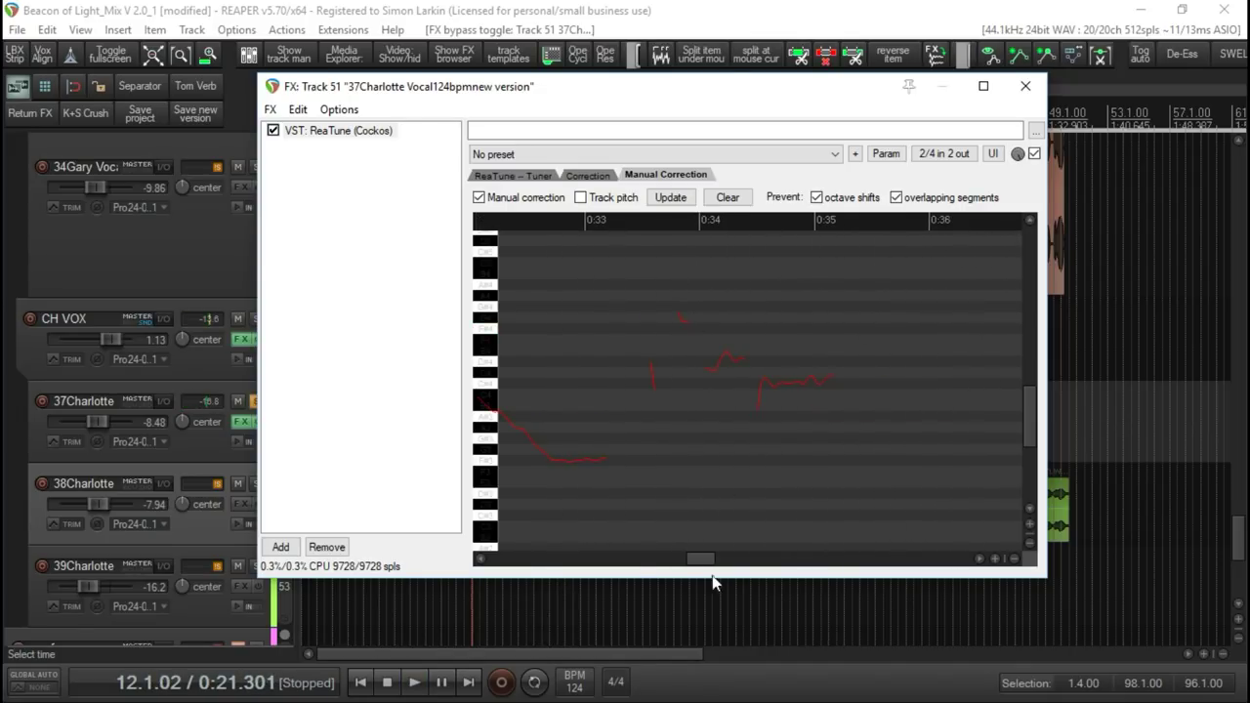
Draw a correction segment under the dipping note near 0:32 and audition it.
{"action": "left_click_drag", "start_coordinate": [709, 560], "coordinate": [701, 562]}
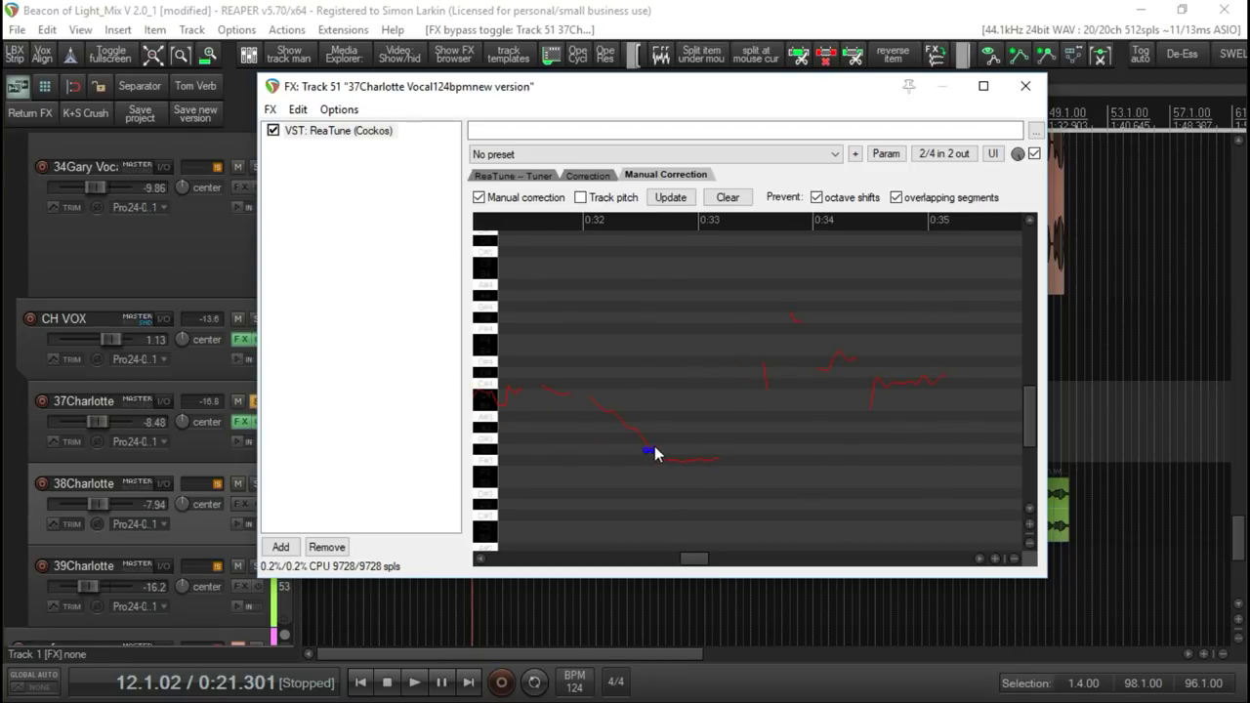
{"action": "mouse_move", "coordinate": [694, 447]}
{"action": "left_mouse_down"}
{"action": "mouse_move", "coordinate": [719, 452]}
{"action": "mouse_move", "coordinate": [688, 453]}
{"action": "left_mouse_up"}
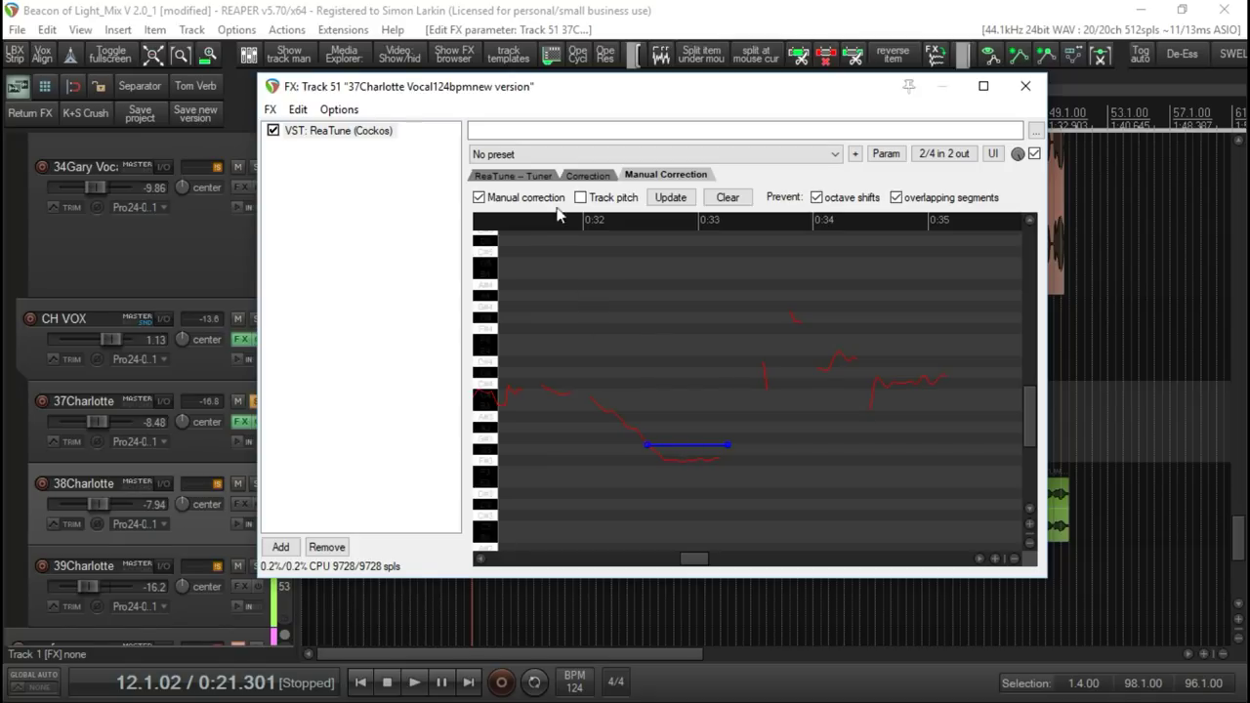
{"action": "left_click", "coordinate": [540, 223]}
{"action": "key", "text": "space"}
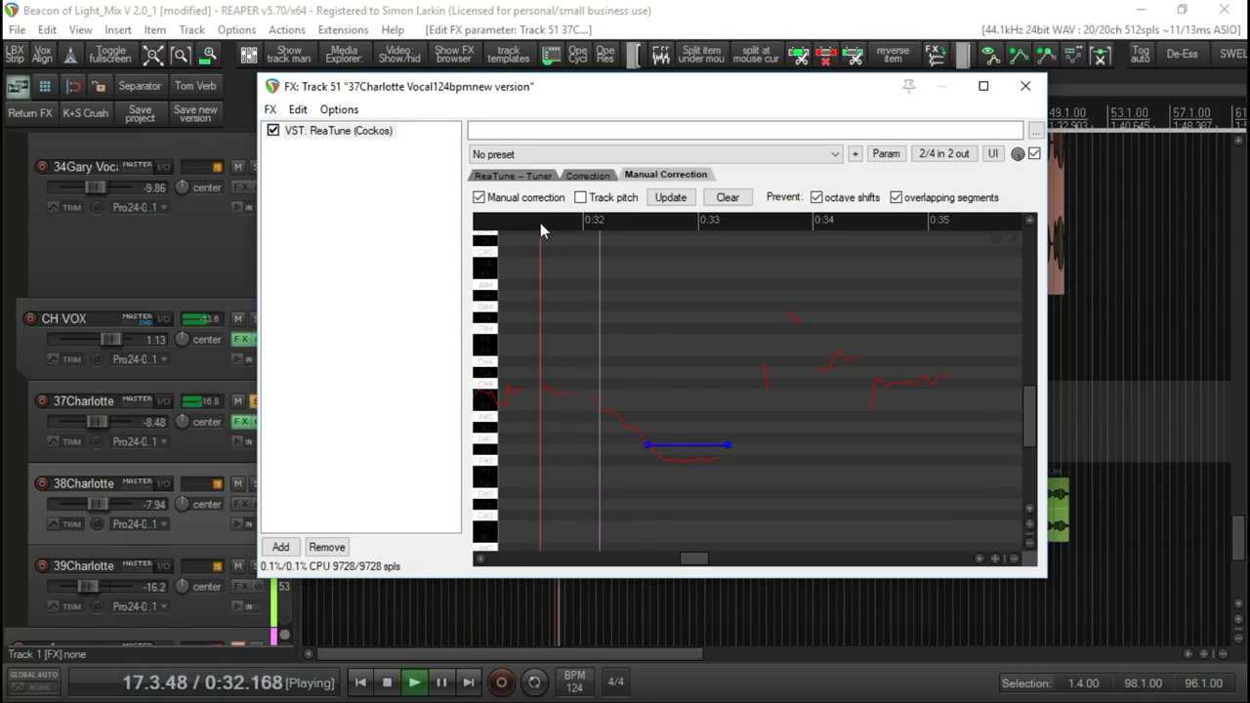
{"action": "key", "text": "space"}
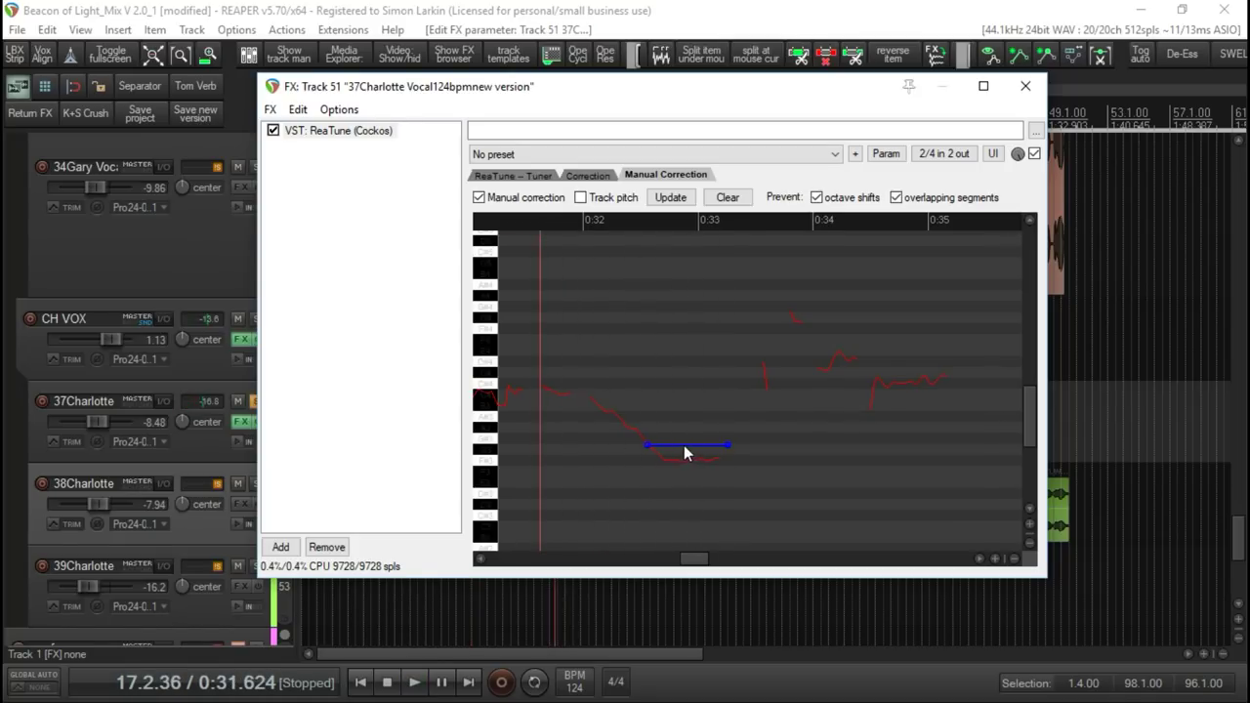
Lower the new correction segment one pitch step and re-audition the passage.
{"action": "left_click_drag", "start_coordinate": [683, 452], "coordinate": [687, 454]}
{"action": "key", "text": "space"}
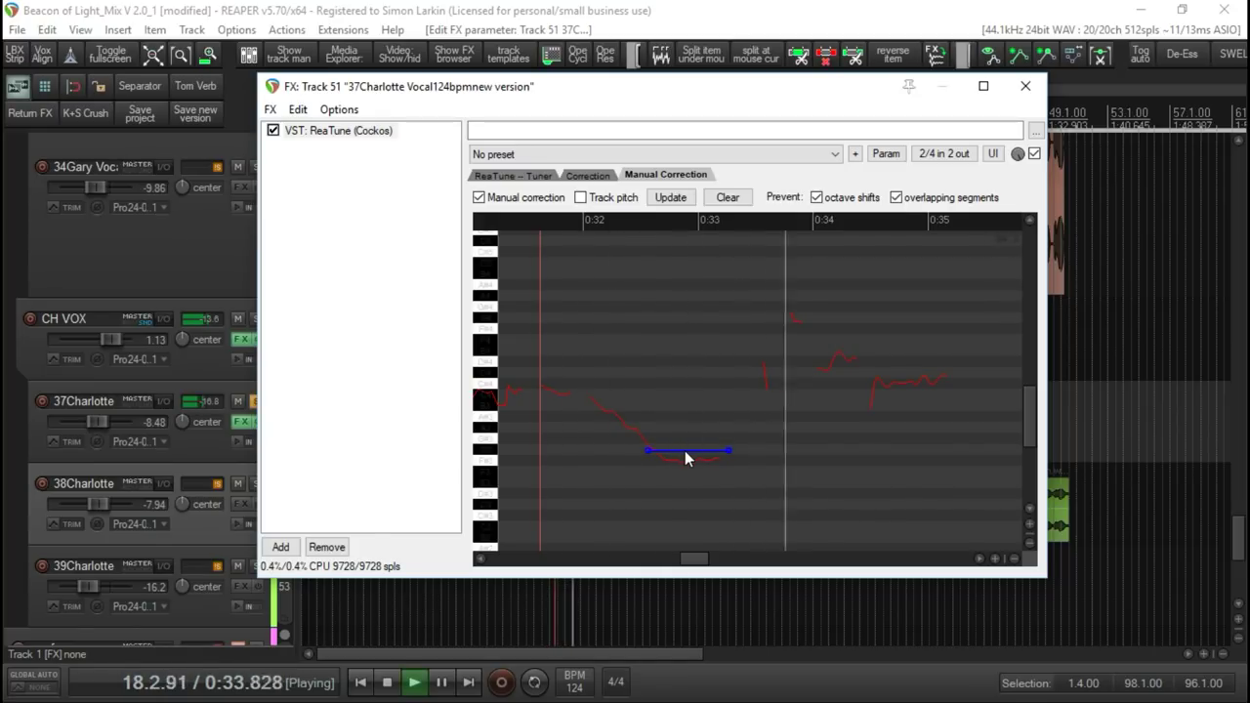
{"action": "key", "text": "space"}
{"action": "scroll", "coordinate": [762, 467], "scroll_direction": "down", "scroll_amount": 2}
{"action": "left_click", "coordinate": [597, 221]}
{"action": "key", "text": "space"}
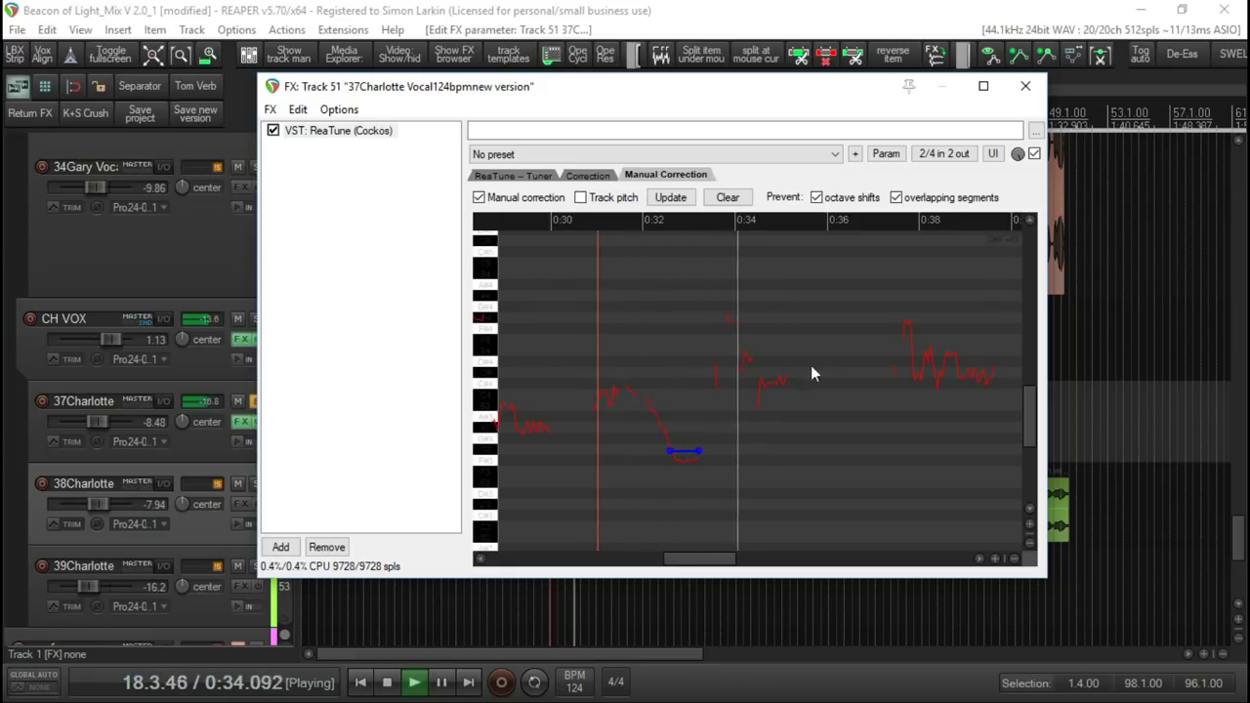
{"action": "key", "text": "space"}
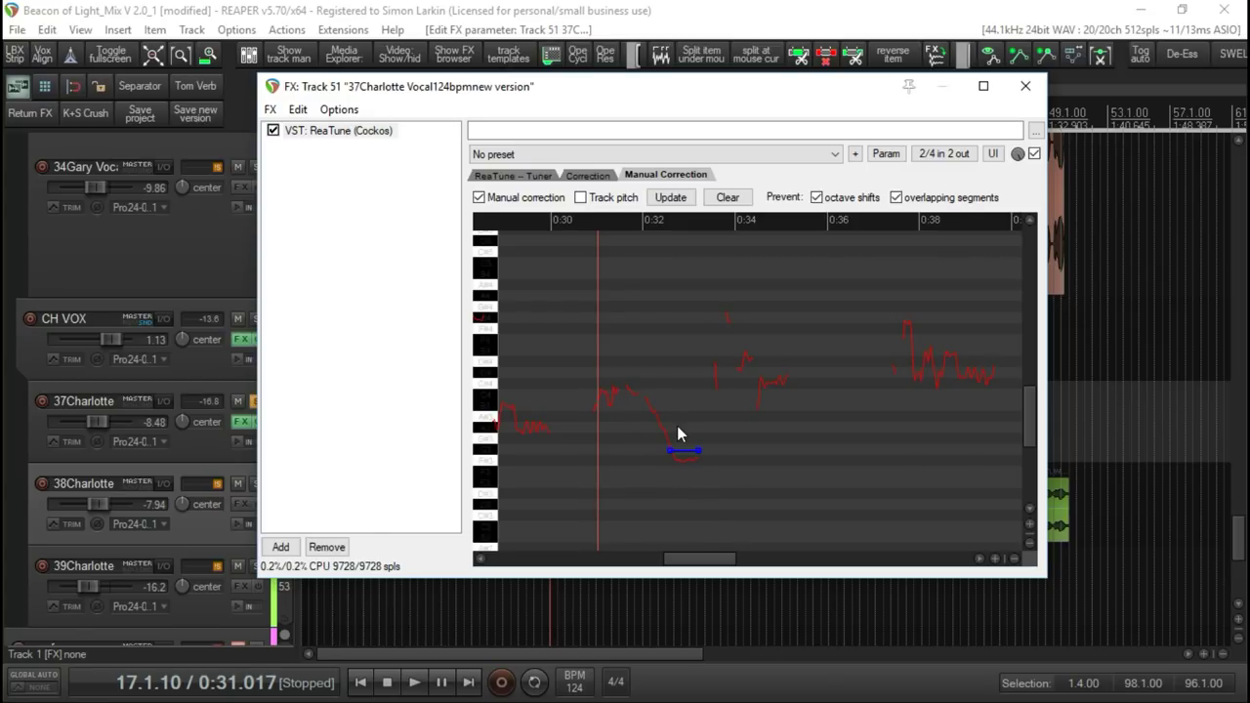
{"action": "left_click_drag", "start_coordinate": [693, 95], "coordinate": [991, 147]}
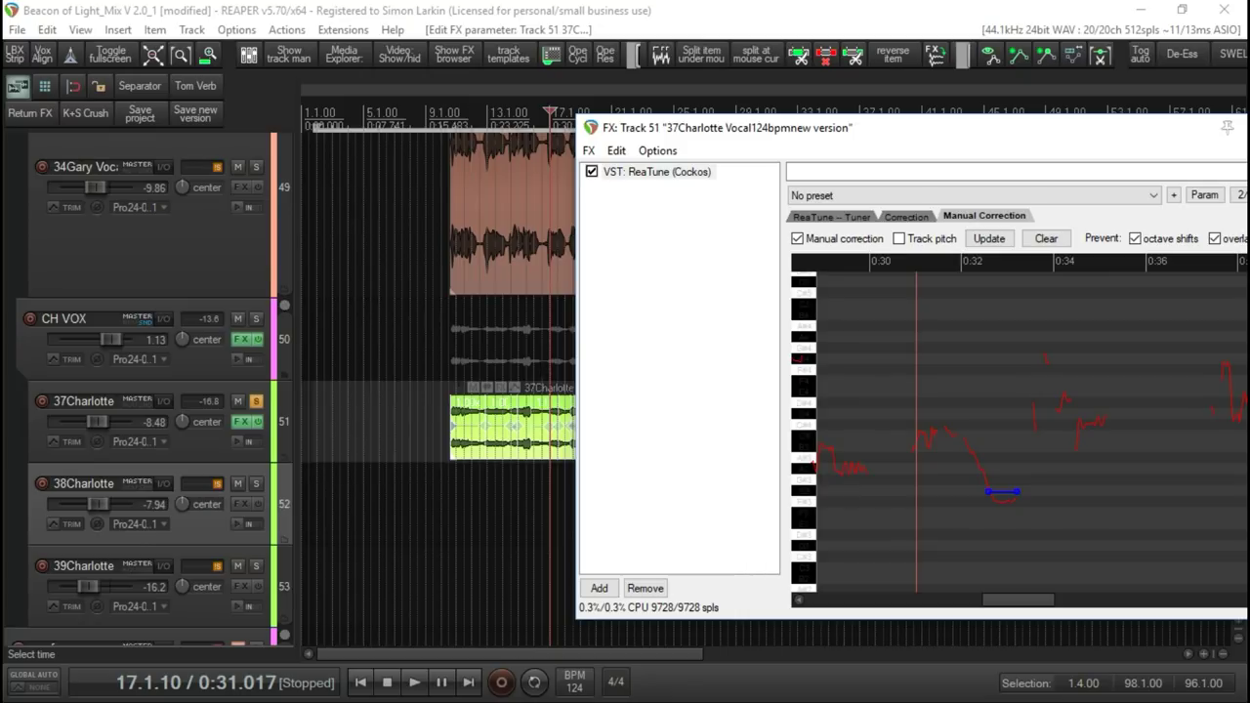
Bring the ReaTune window back on screen and bypass ReaTune on the vocal.
{"action": "key", "text": "ctrl+z"}
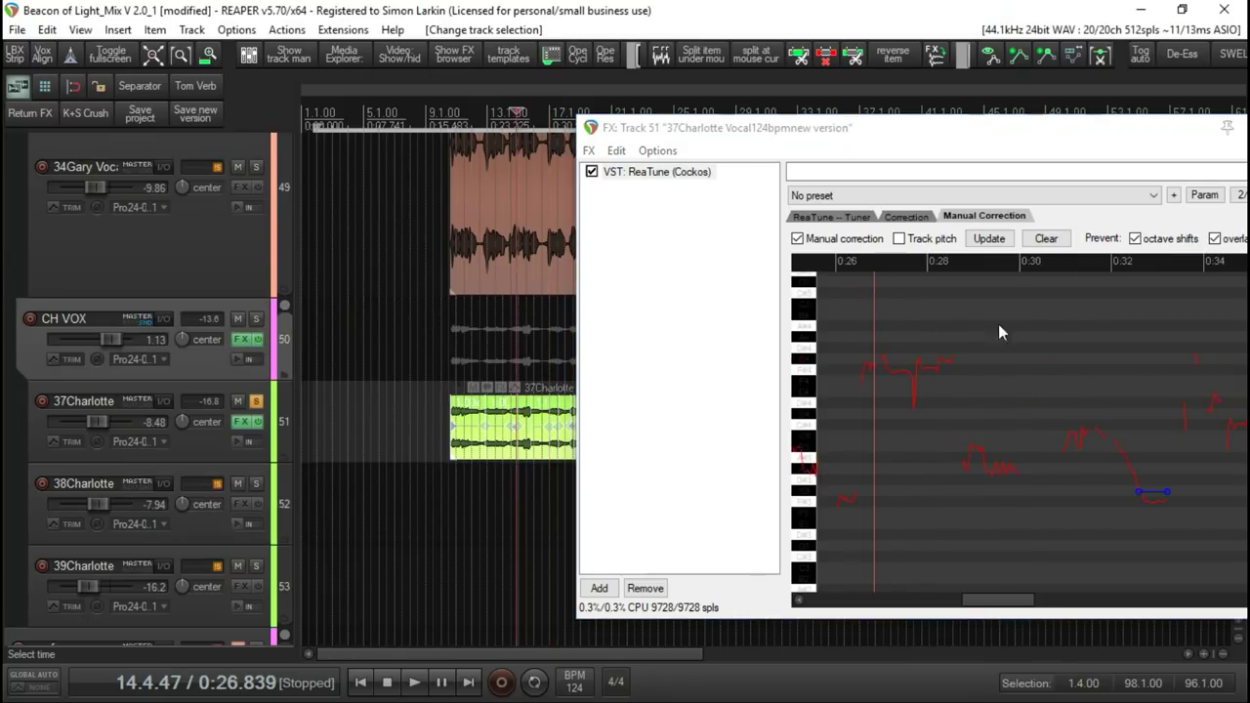
{"action": "left_click_drag", "start_coordinate": [1048, 130], "coordinate": [901, 120]}
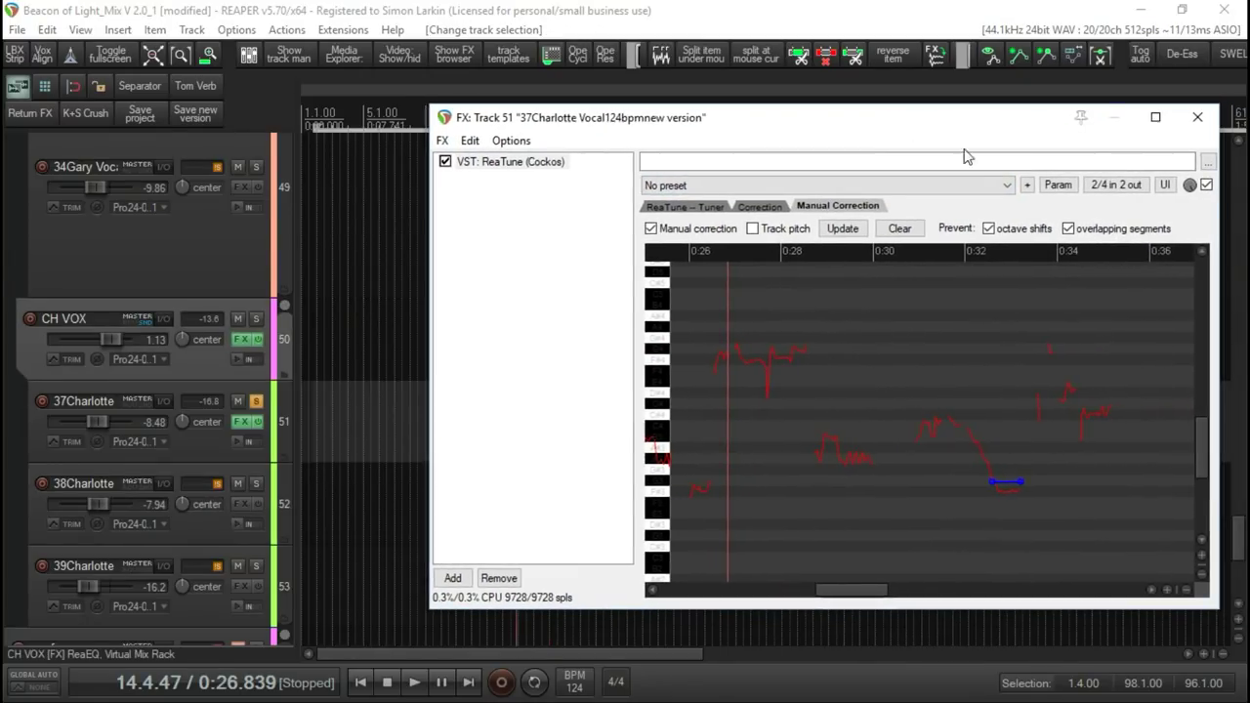
{"action": "left_click", "coordinate": [1207, 185]}
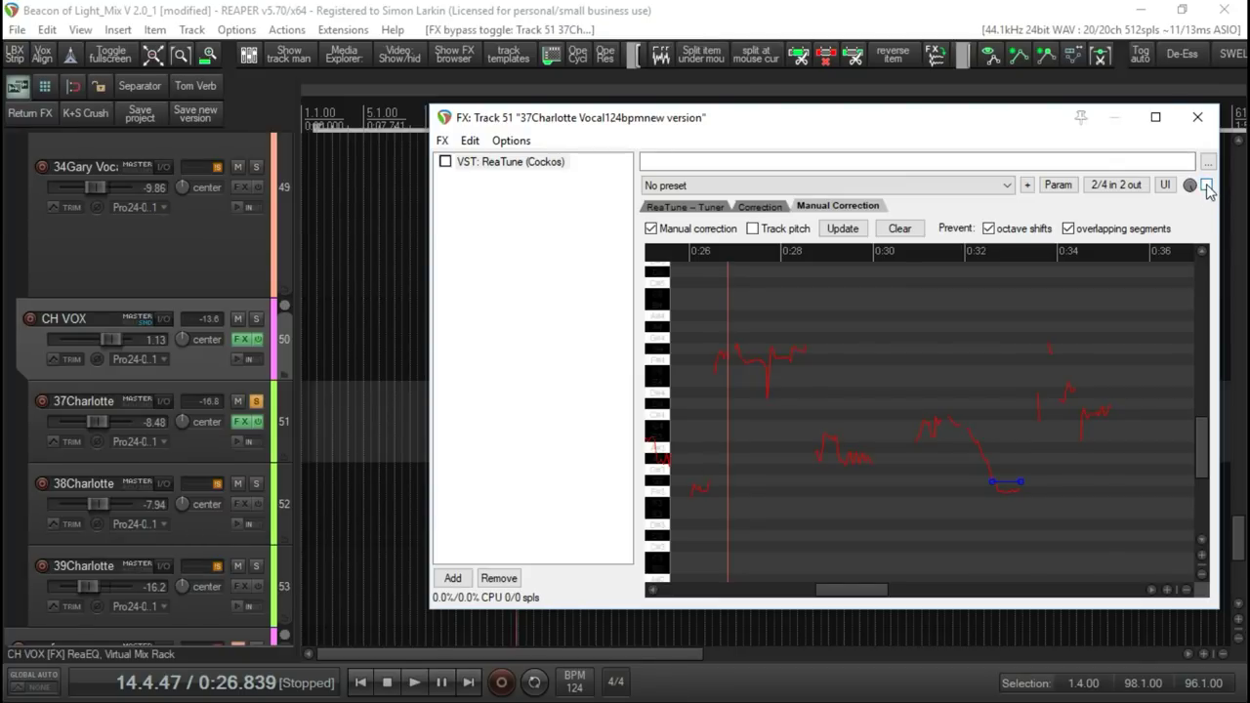
Clear all track solos, including the one on 37Charlotte.
{"action": "left_click", "coordinate": [256, 401]}
{"action": "scroll", "coordinate": [268, 390], "scroll_direction": "up", "scroll_amount": 20}
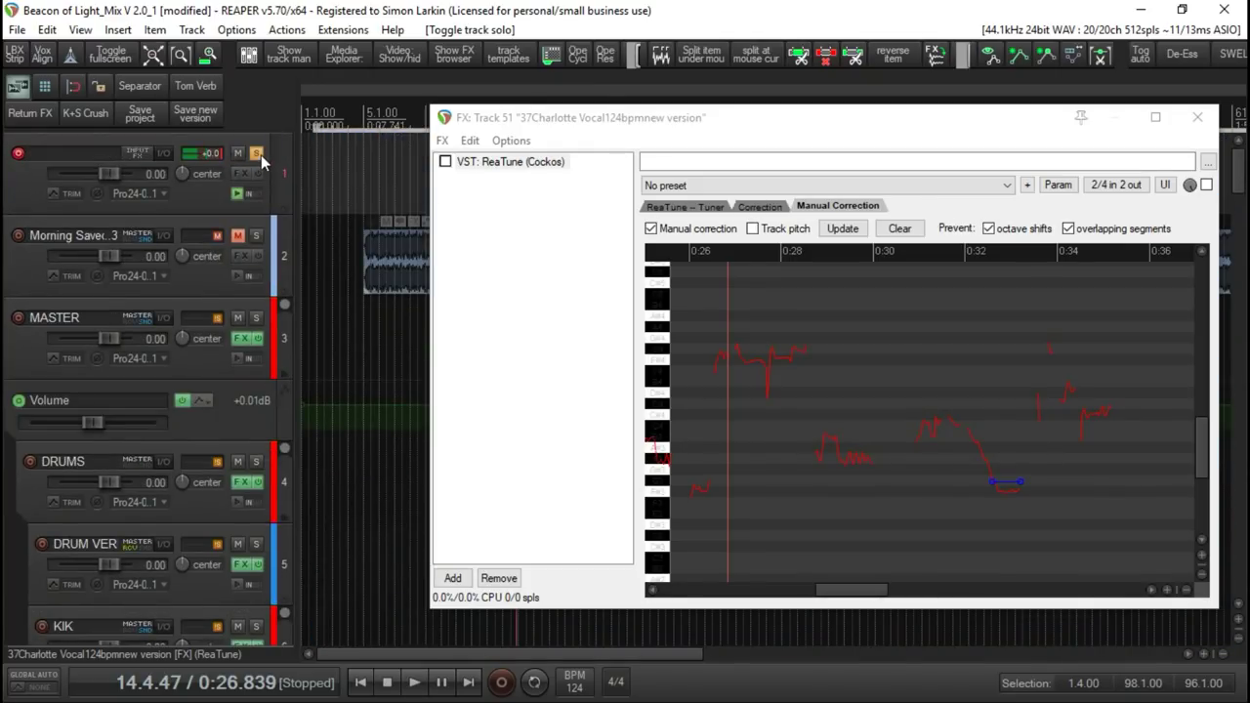
{"action": "left_click", "coordinate": [257, 154]}
{"action": "scroll", "coordinate": [279, 215], "scroll_direction": "down", "scroll_amount": 20}
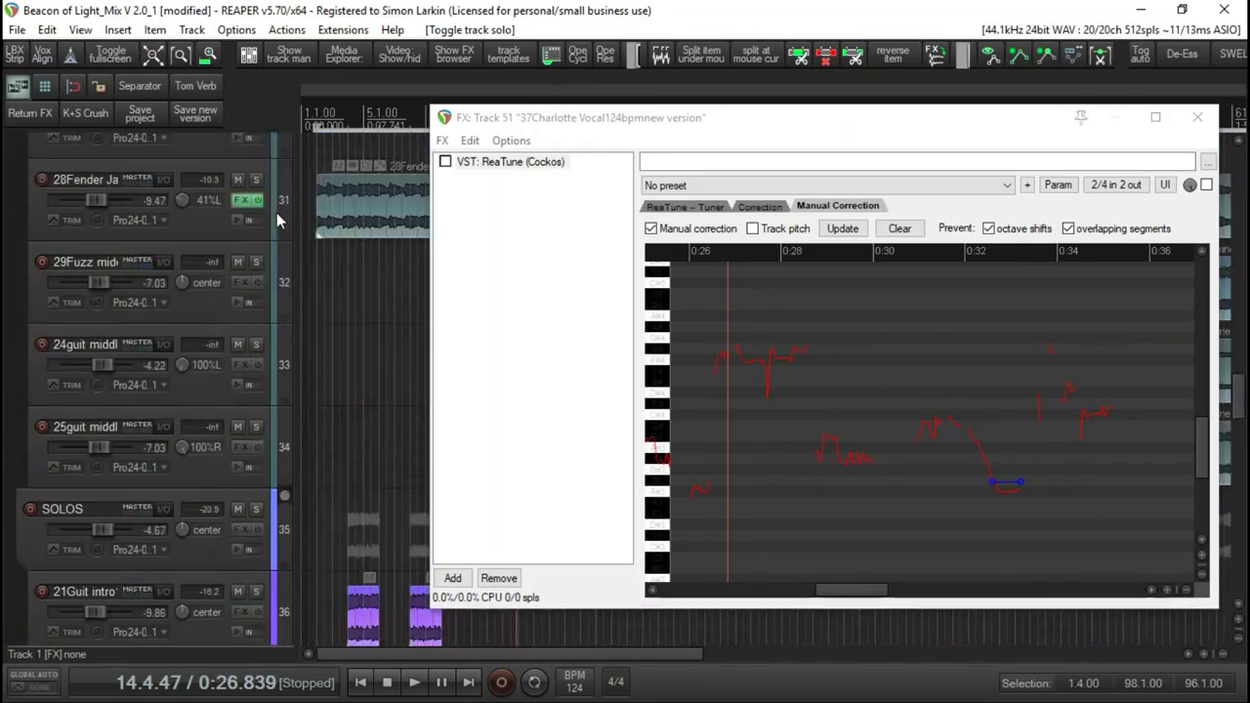
{"action": "scroll", "coordinate": [279, 220], "scroll_direction": "down", "scroll_amount": 5}
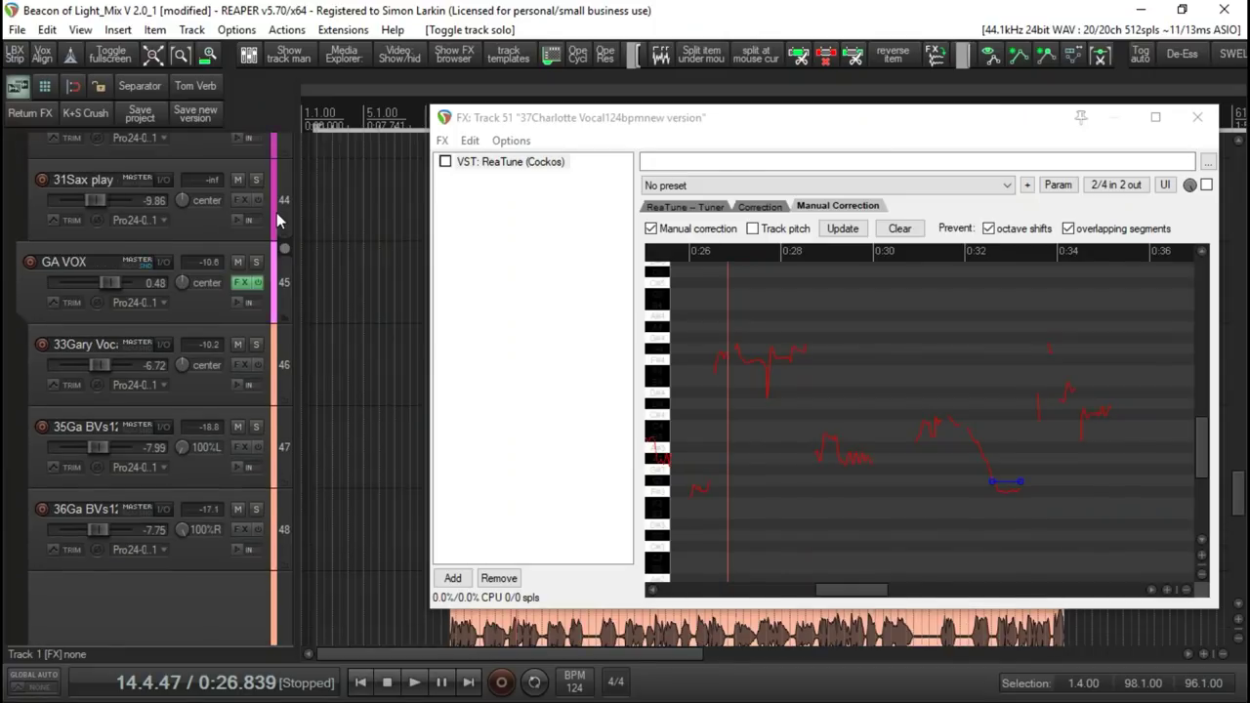
{"action": "scroll", "coordinate": [278, 221], "scroll_direction": "down", "scroll_amount": 4}
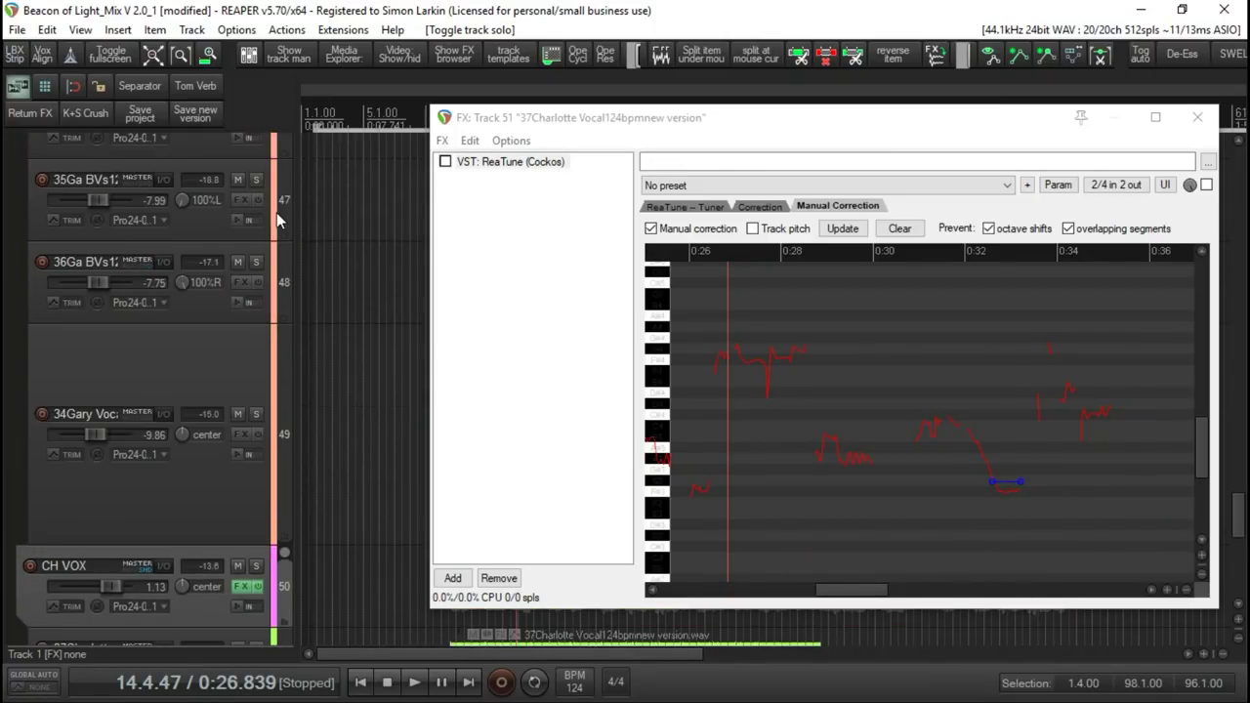
{"action": "scroll", "coordinate": [276, 212], "scroll_direction": "down", "scroll_amount": 5}
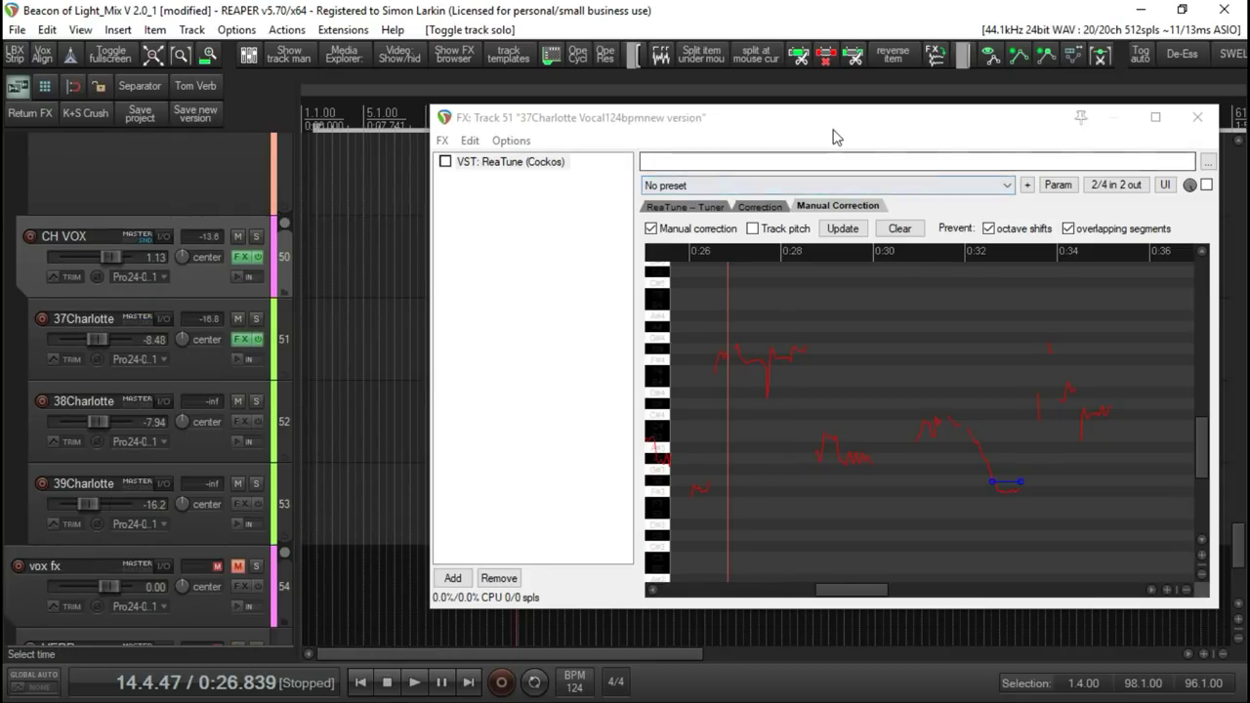
Play the full mix uncorrected from 0:26.839 and stop.
{"action": "left_click_drag", "start_coordinate": [832, 129], "coordinate": [781, 279]}
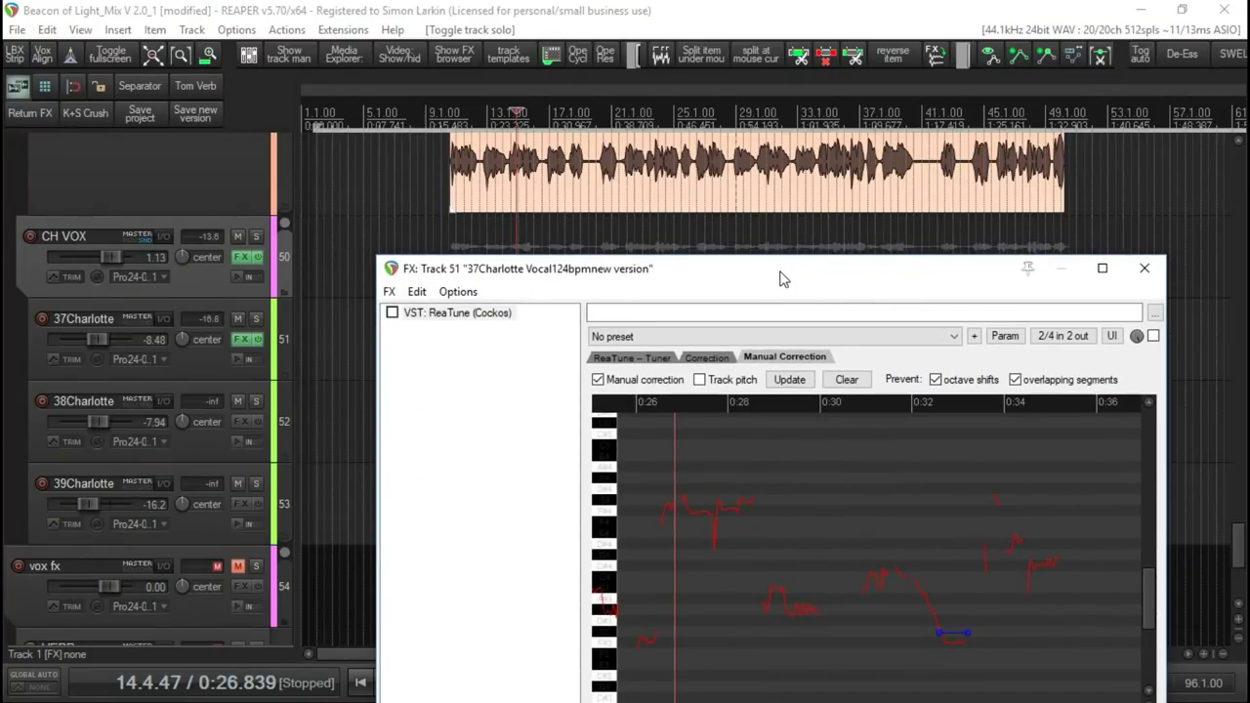
{"action": "key", "text": "space"}
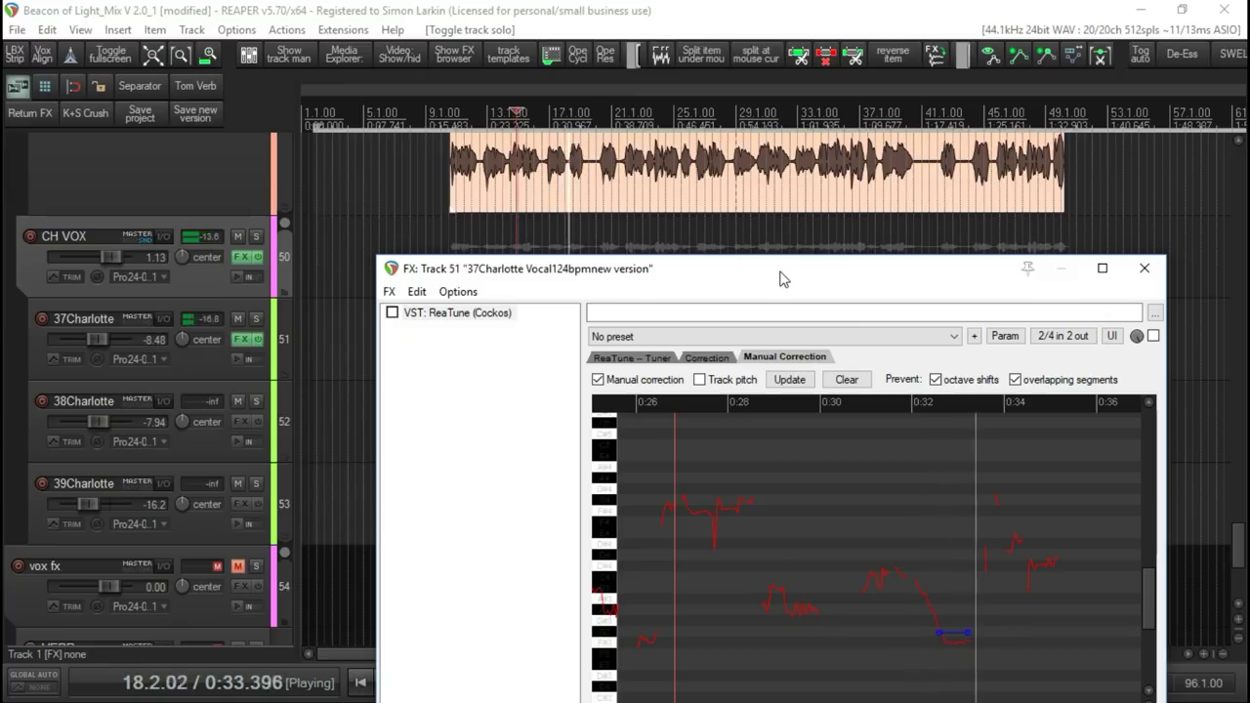
{"action": "key", "text": "space"}
{"action": "left_click_drag", "start_coordinate": [765, 281], "coordinate": [974, 286]}
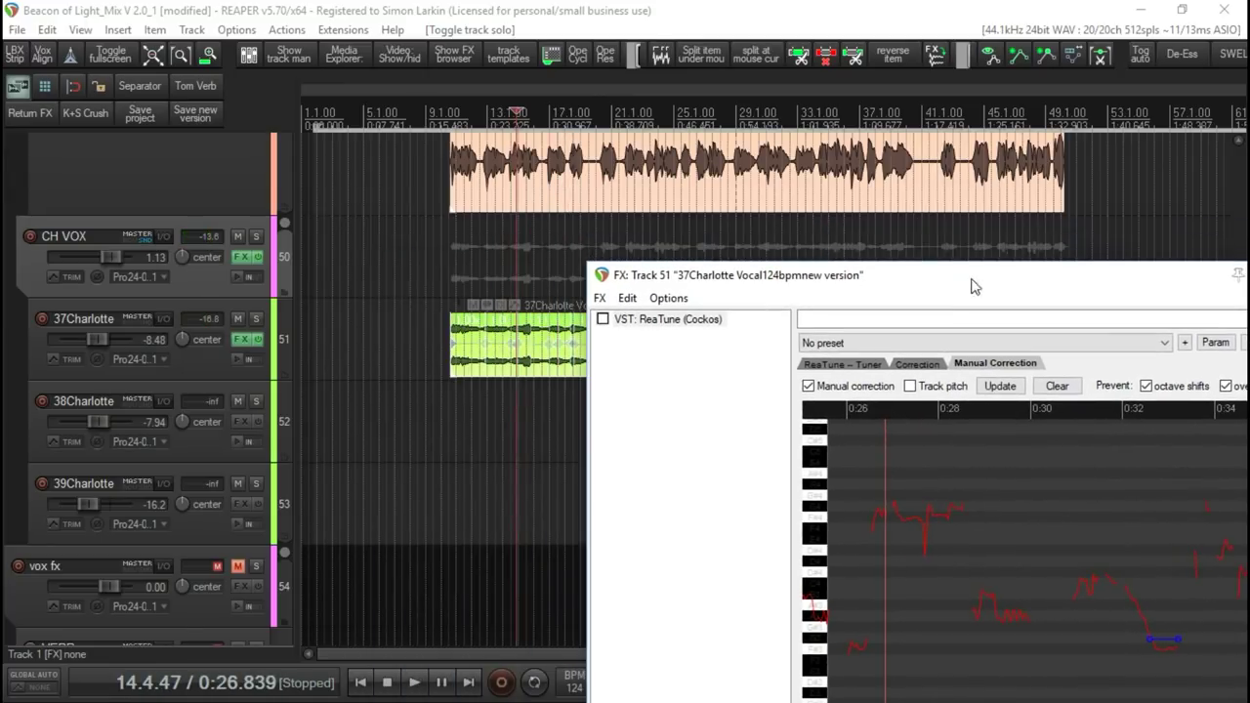
Raise the 37Charlotte track fader to +0.54 dB while listening to the vocal.
{"action": "left_click_drag", "start_coordinate": [104, 346], "coordinate": [112, 342]}
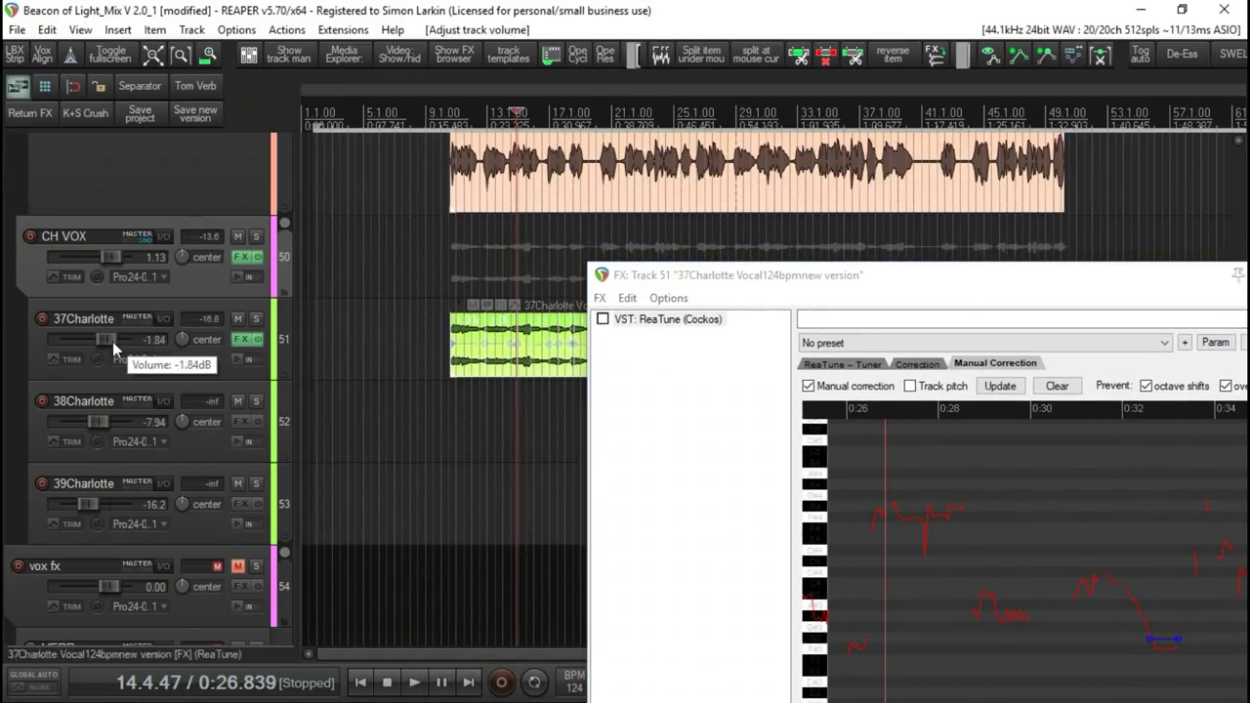
{"action": "left_click_drag", "start_coordinate": [945, 286], "coordinate": [831, 256]}
{"action": "key", "text": "space"}
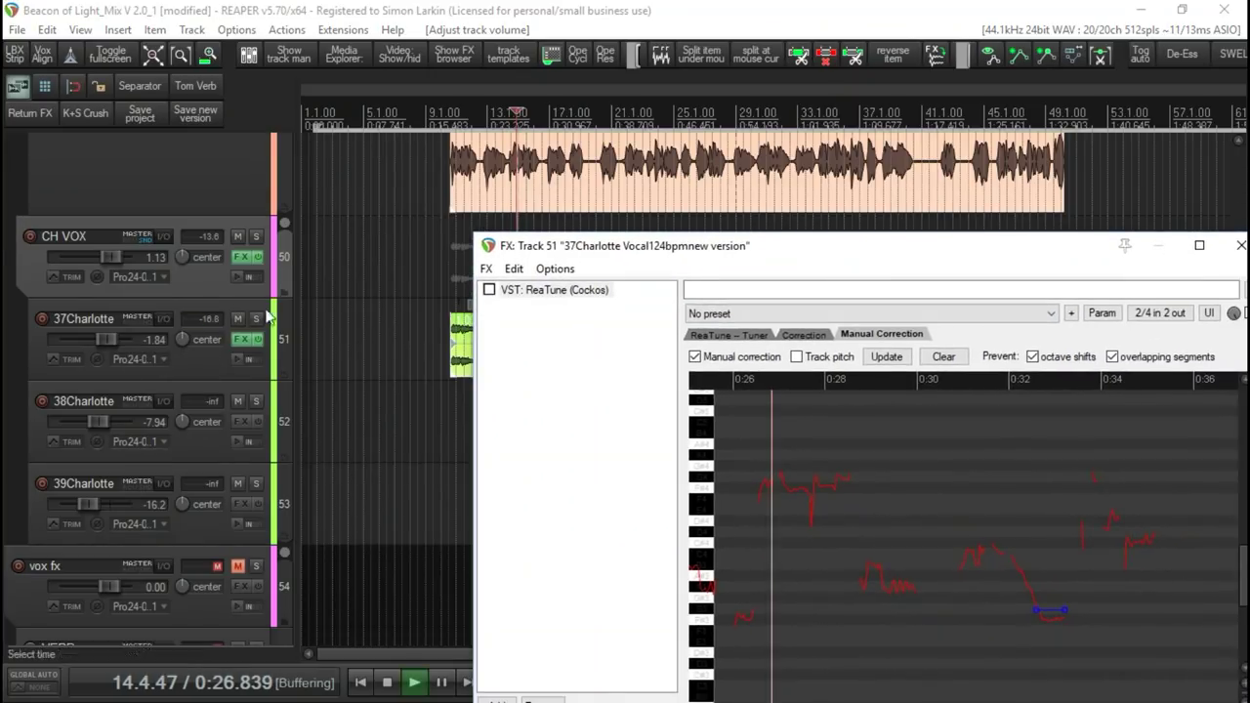
{"action": "left_click_drag", "start_coordinate": [105, 339], "coordinate": [108, 338]}
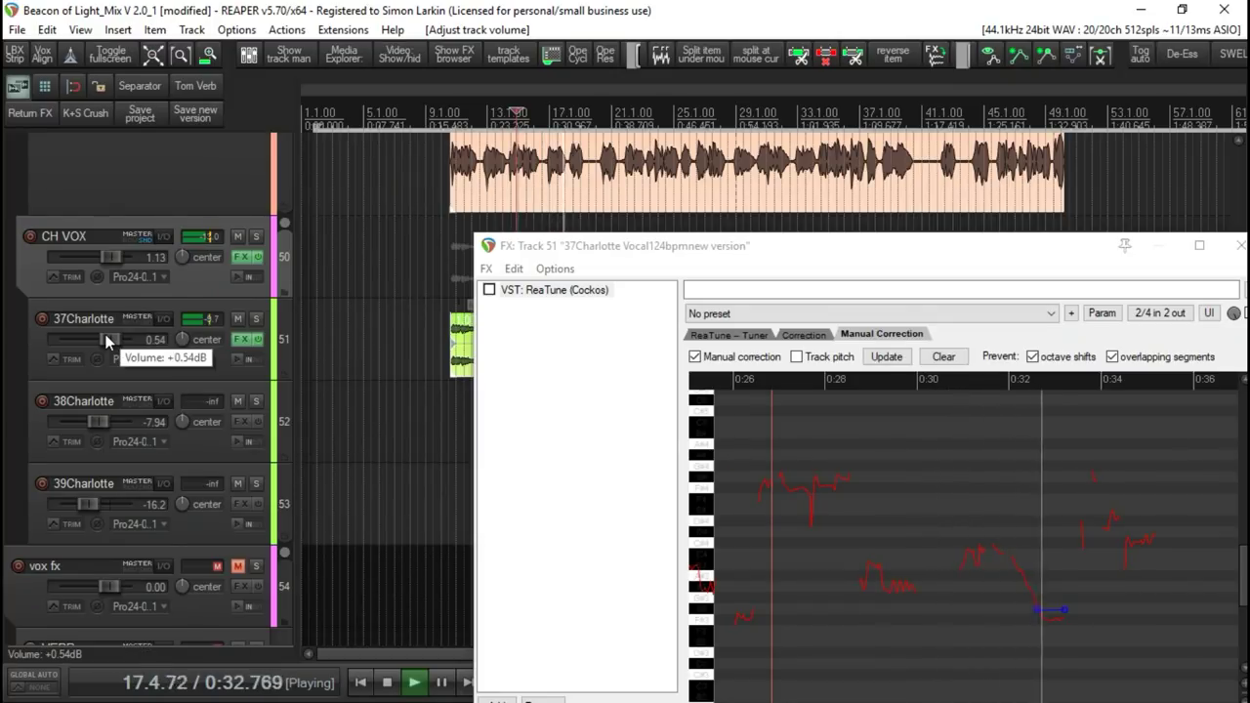
{"action": "key", "text": "space"}
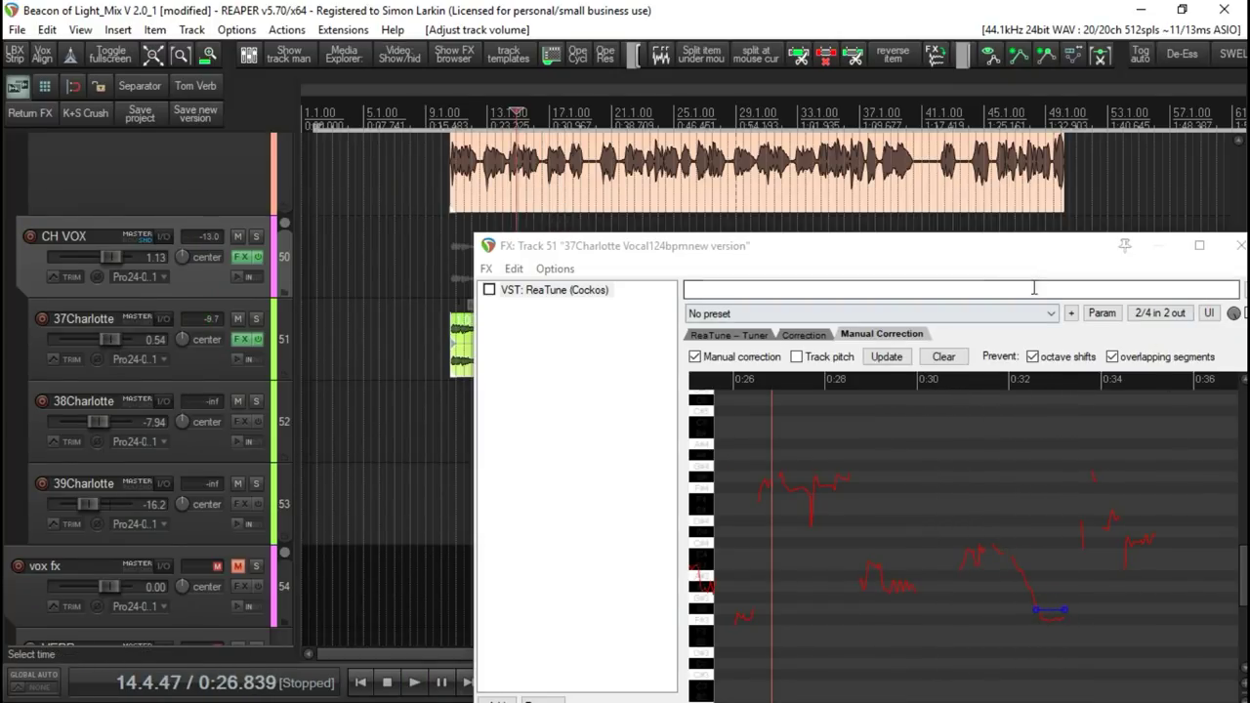
Re-enable ReaTune on the vocal and audition the tuned passage from 0:26.839.
{"action": "left_click", "coordinate": [1098, 253]}
{"action": "left_click_drag", "start_coordinate": [1097, 253], "coordinate": [1035, 238]}
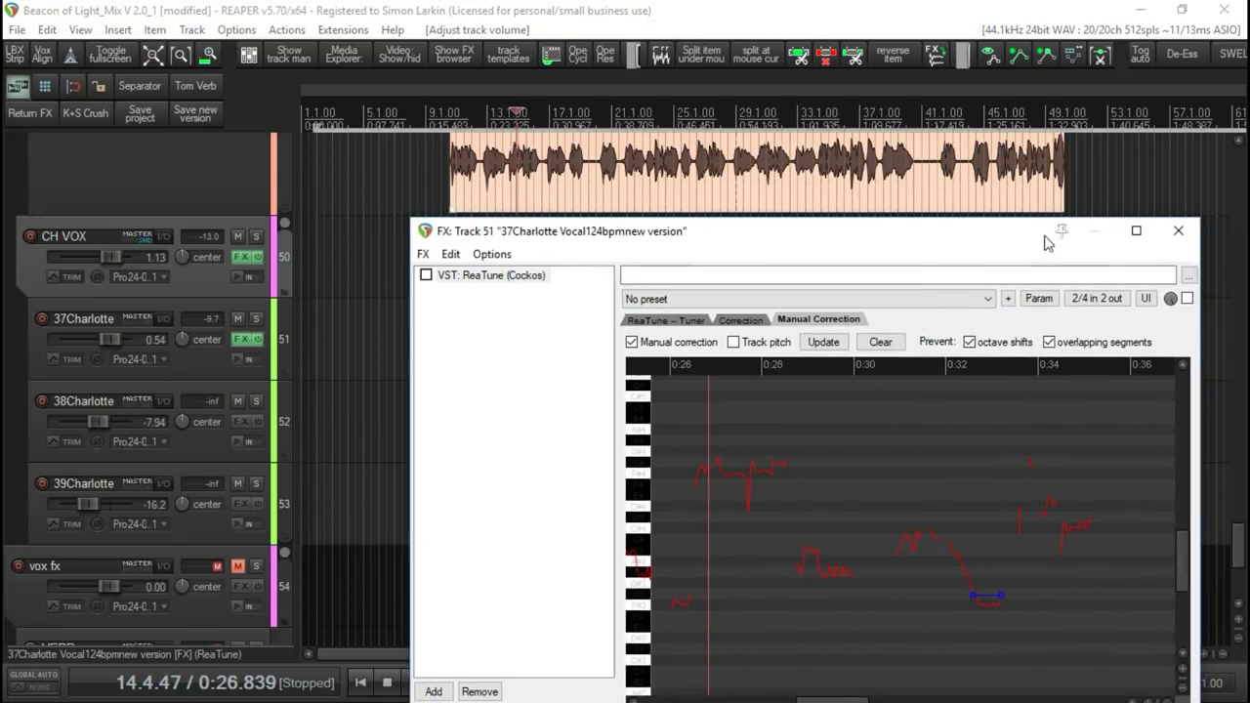
{"action": "left_click", "coordinate": [1186, 299]}
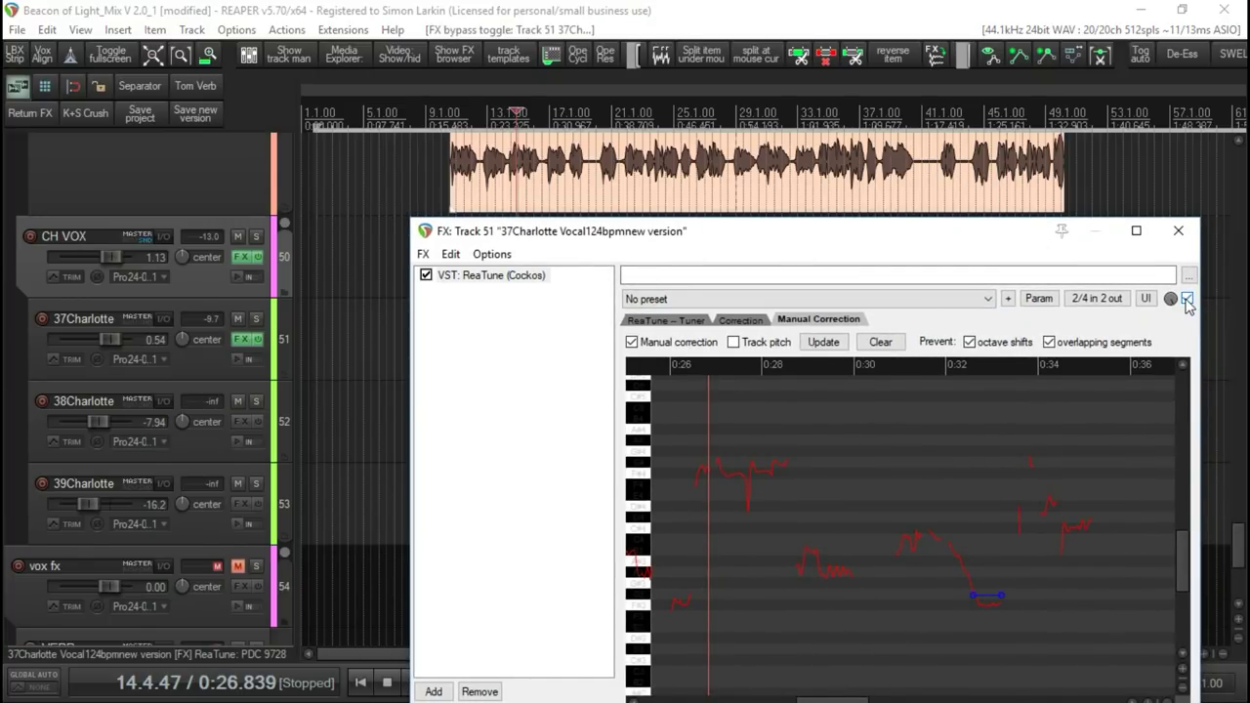
{"action": "key", "text": "space"}
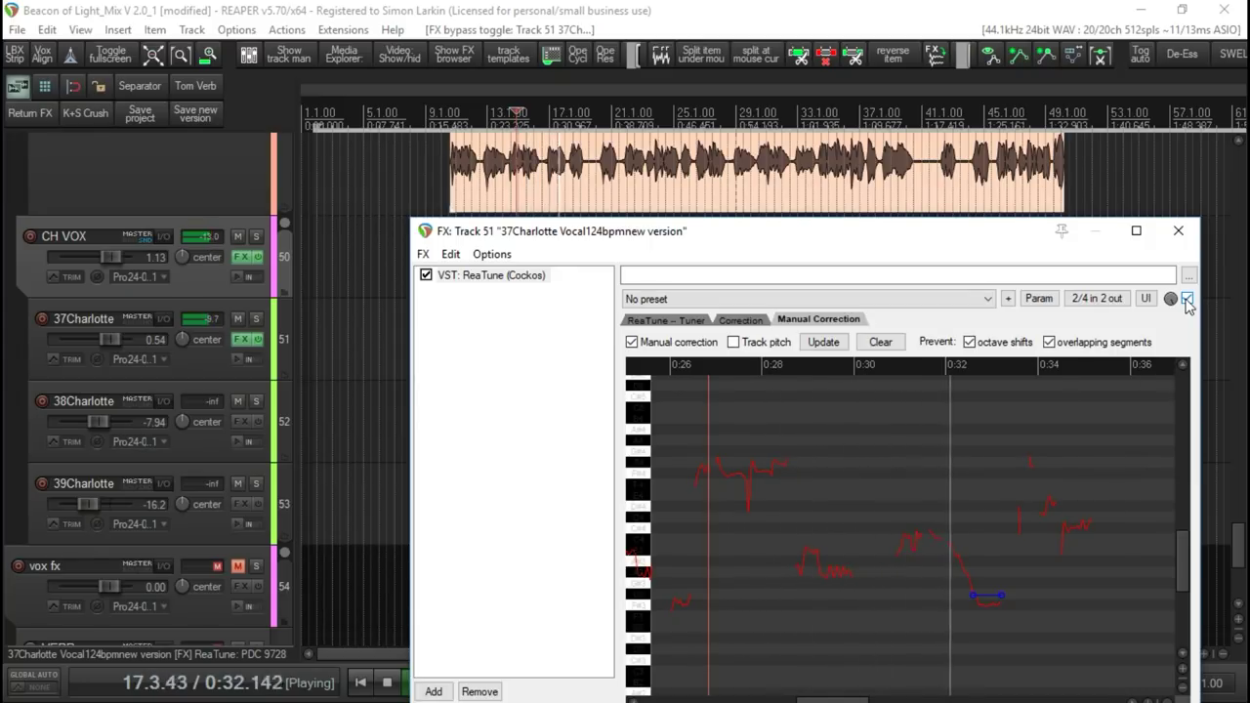
{"action": "key", "text": "space"}
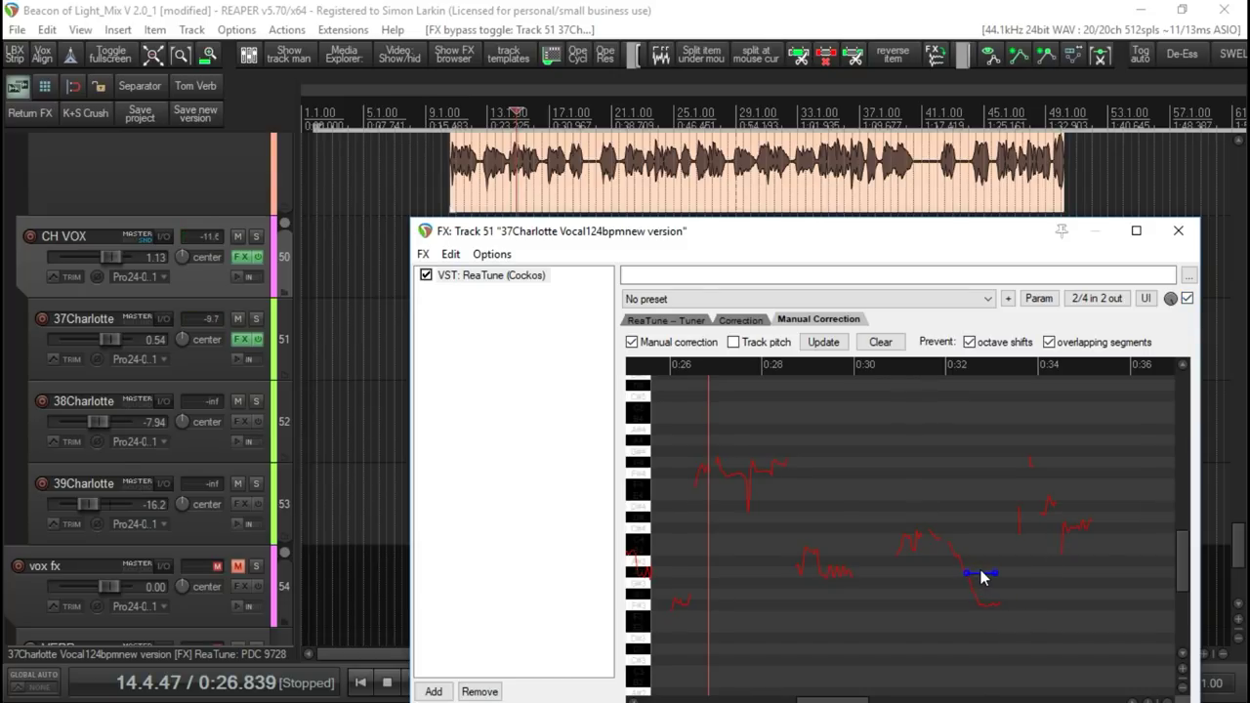
Play the vocal and raise the 37Charlotte track volume to +2.30 dB.
{"action": "scroll", "coordinate": [981, 576], "scroll_direction": "up", "scroll_amount": 3}
{"action": "key", "text": "space"}
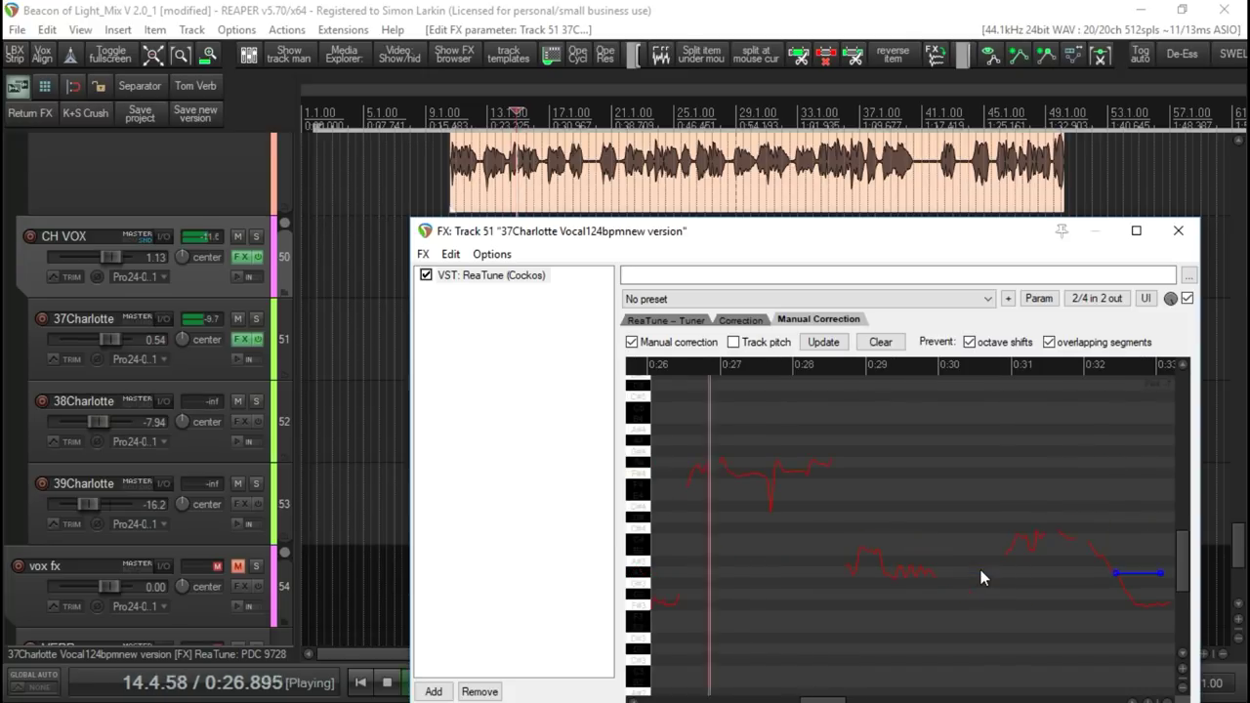
{"action": "scroll", "coordinate": [981, 577], "scroll_direction": "down", "scroll_amount": 2}
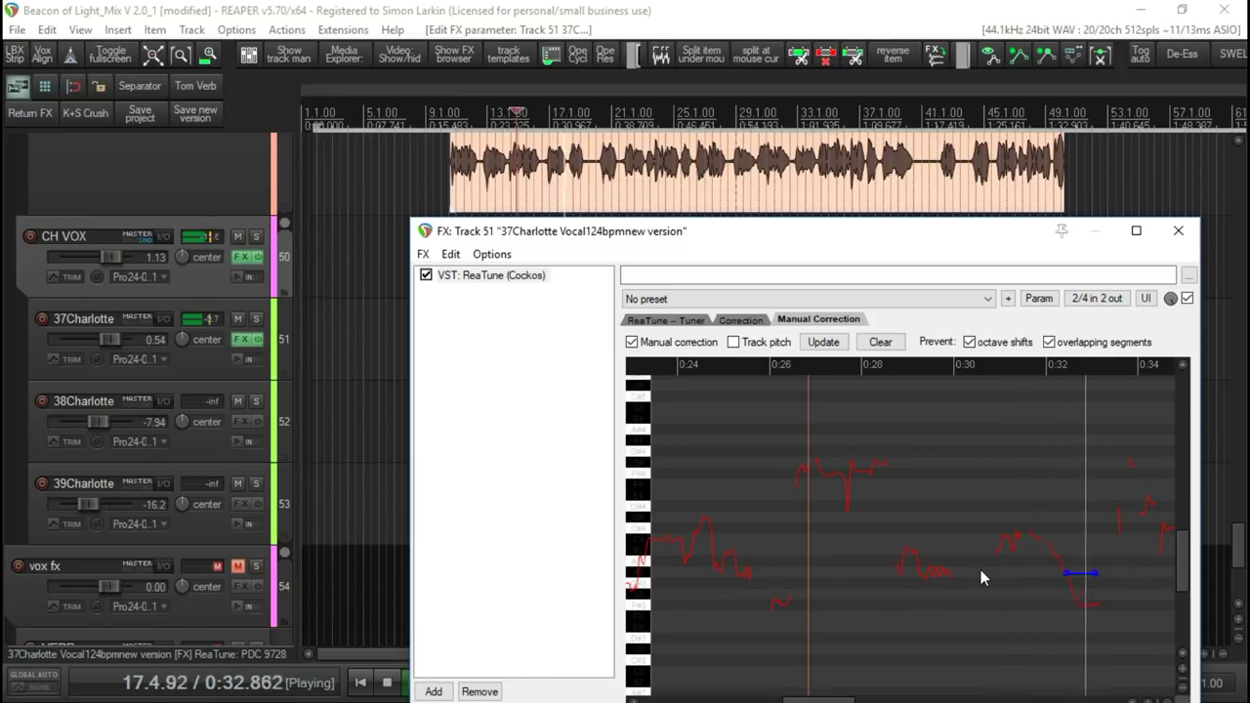
{"action": "key", "text": "space"}
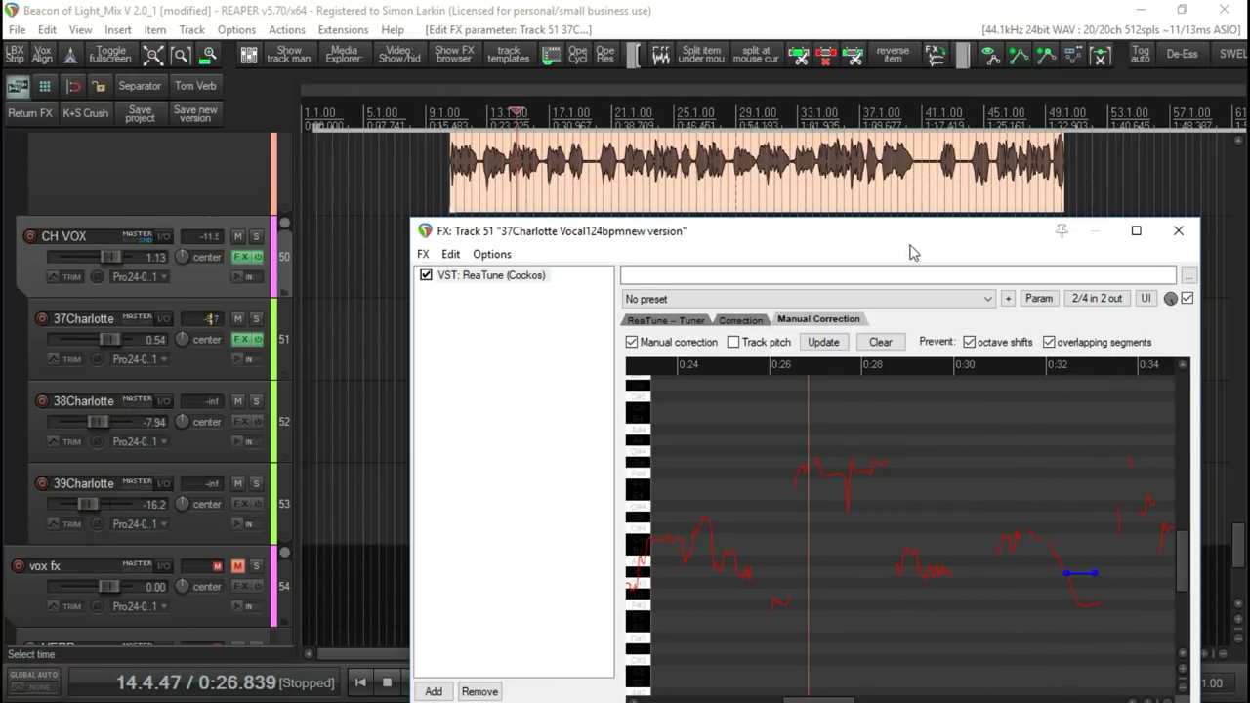
{"action": "left_click_drag", "start_coordinate": [910, 252], "coordinate": [878, 240]}
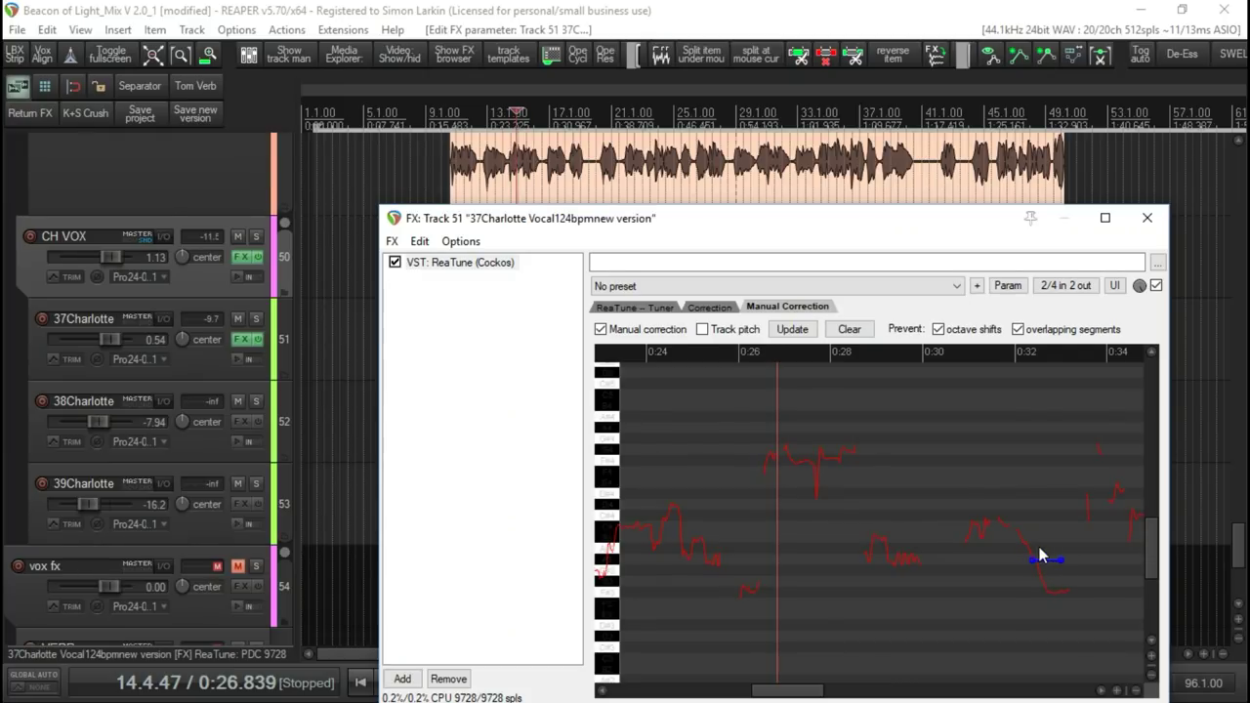
{"action": "key", "text": "space"}
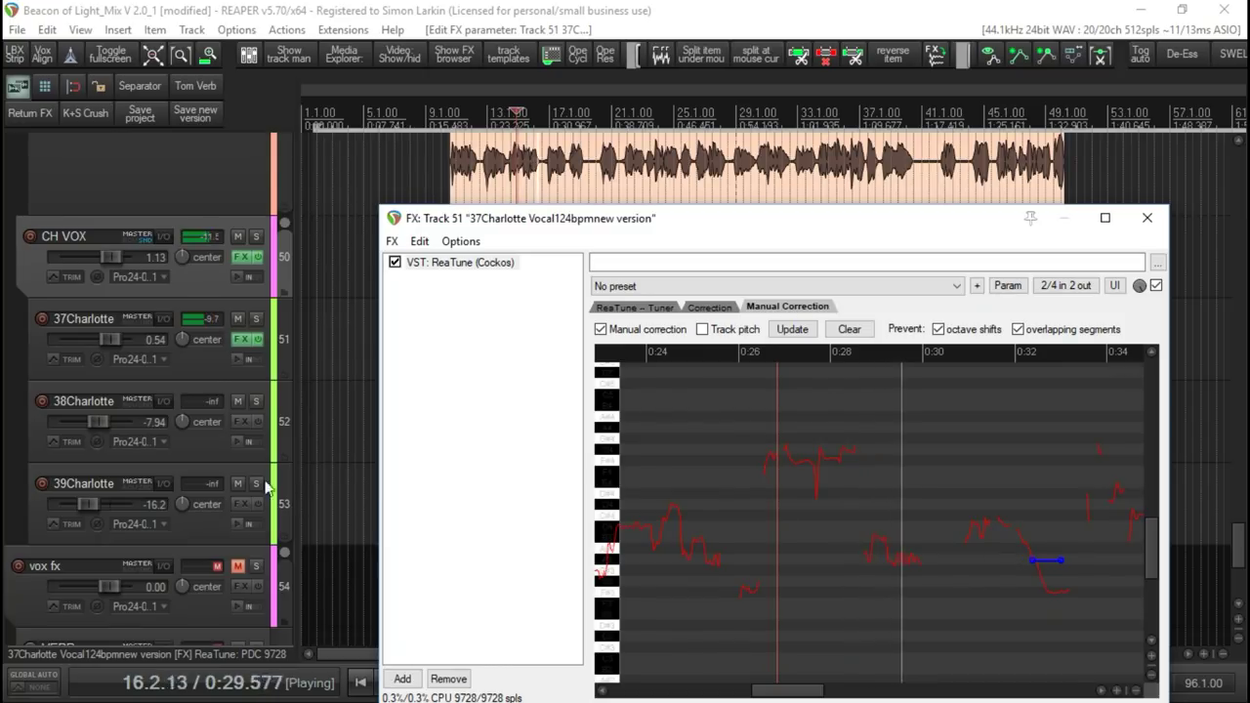
{"action": "left_click_drag", "start_coordinate": [115, 340], "coordinate": [118, 339]}
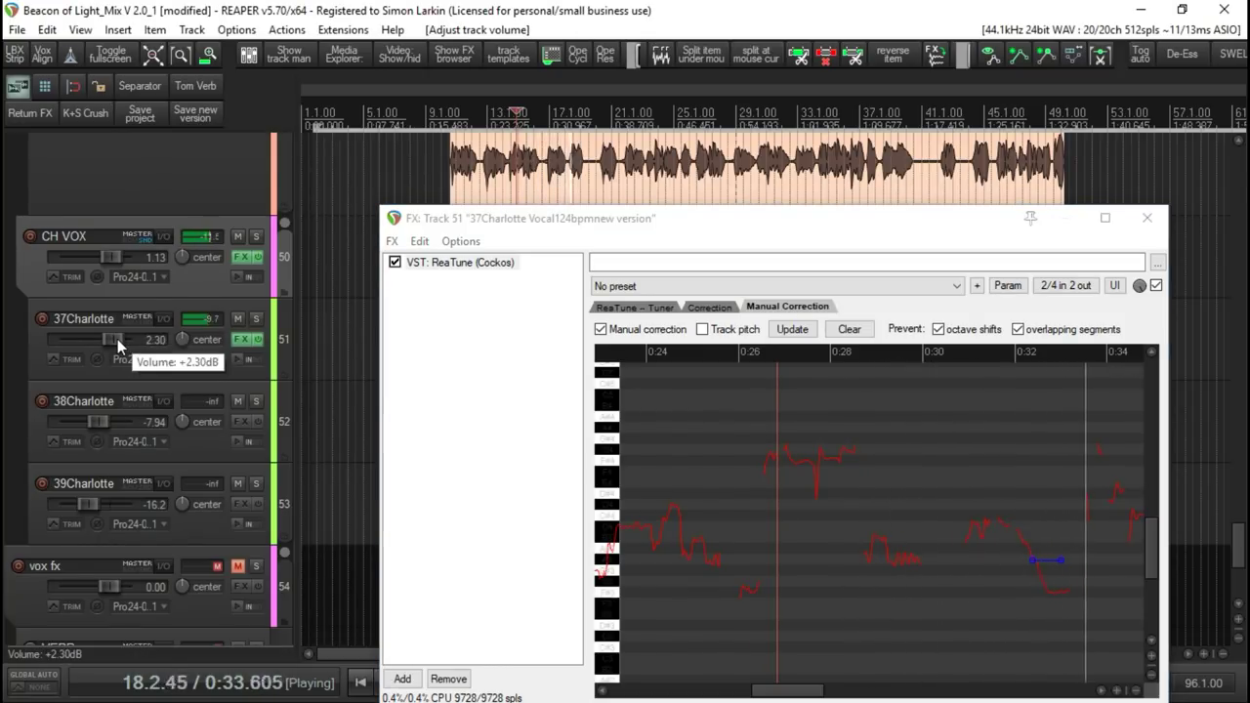
{"action": "key", "text": "space"}
Nudge the blue correction segment slightly later and play it back to check.
{"action": "left_click", "coordinate": [1046, 558]}
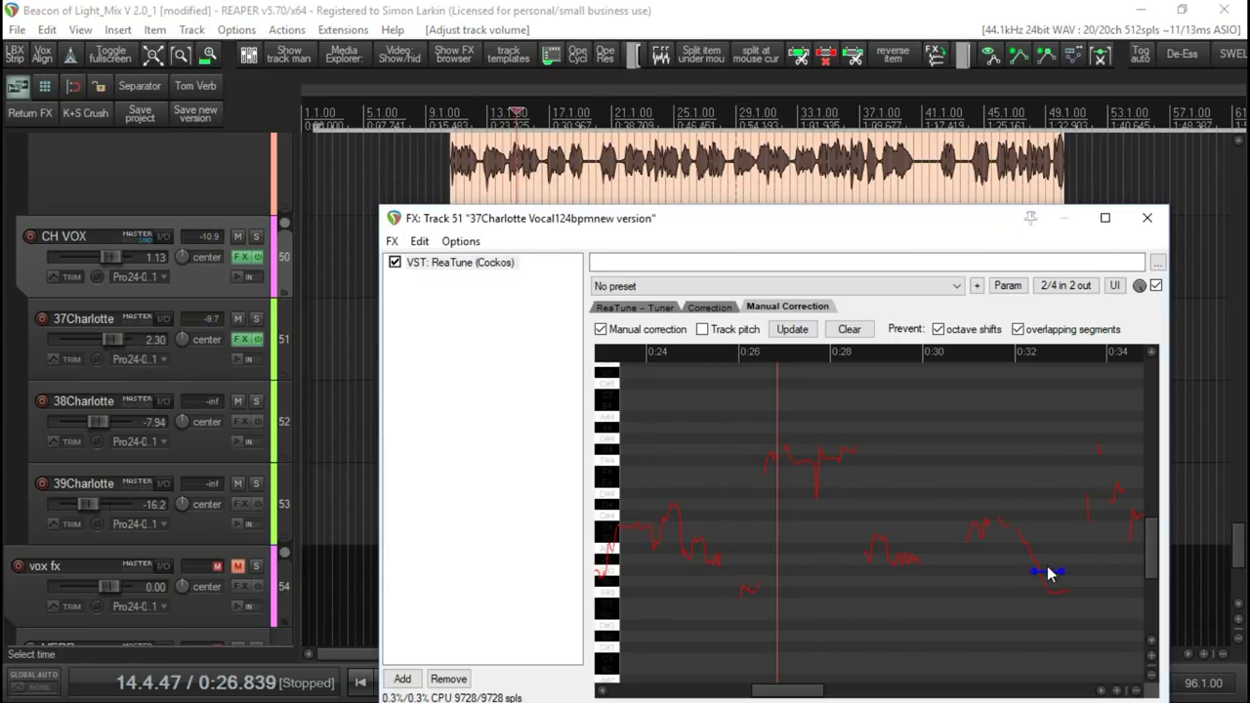
{"action": "left_click_drag", "start_coordinate": [1047, 565], "coordinate": [1051, 564]}
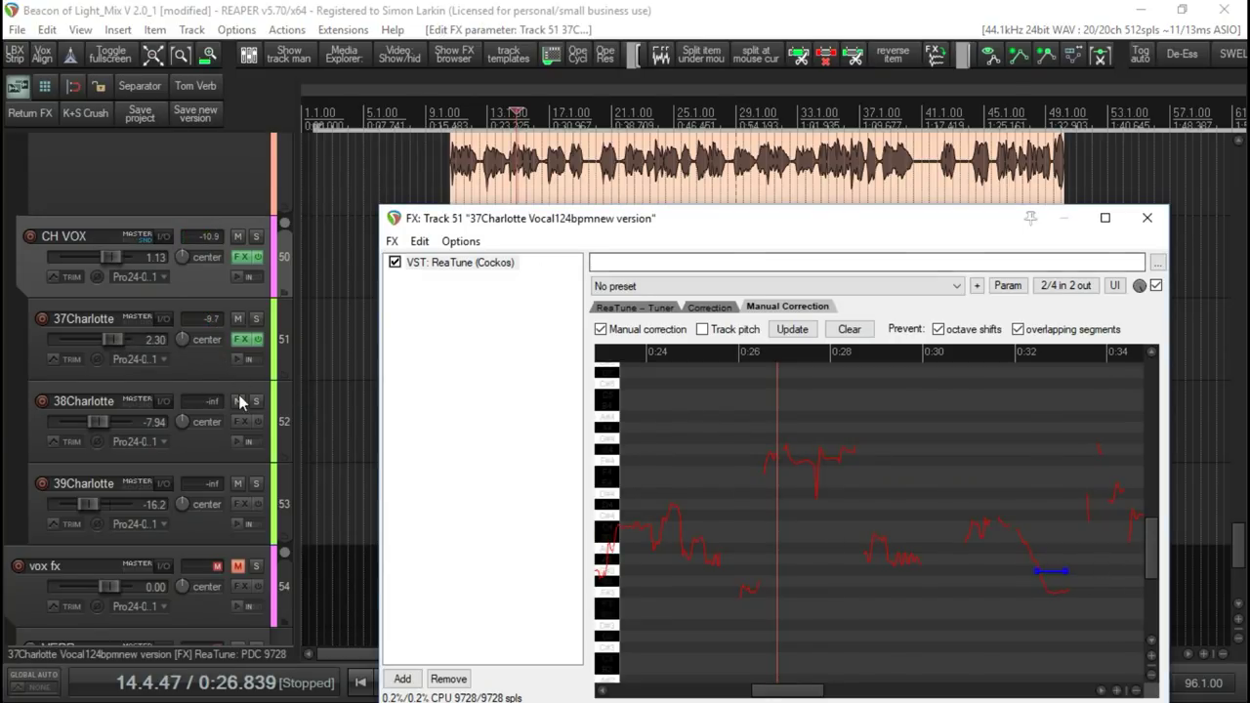
{"action": "key", "text": "space"}
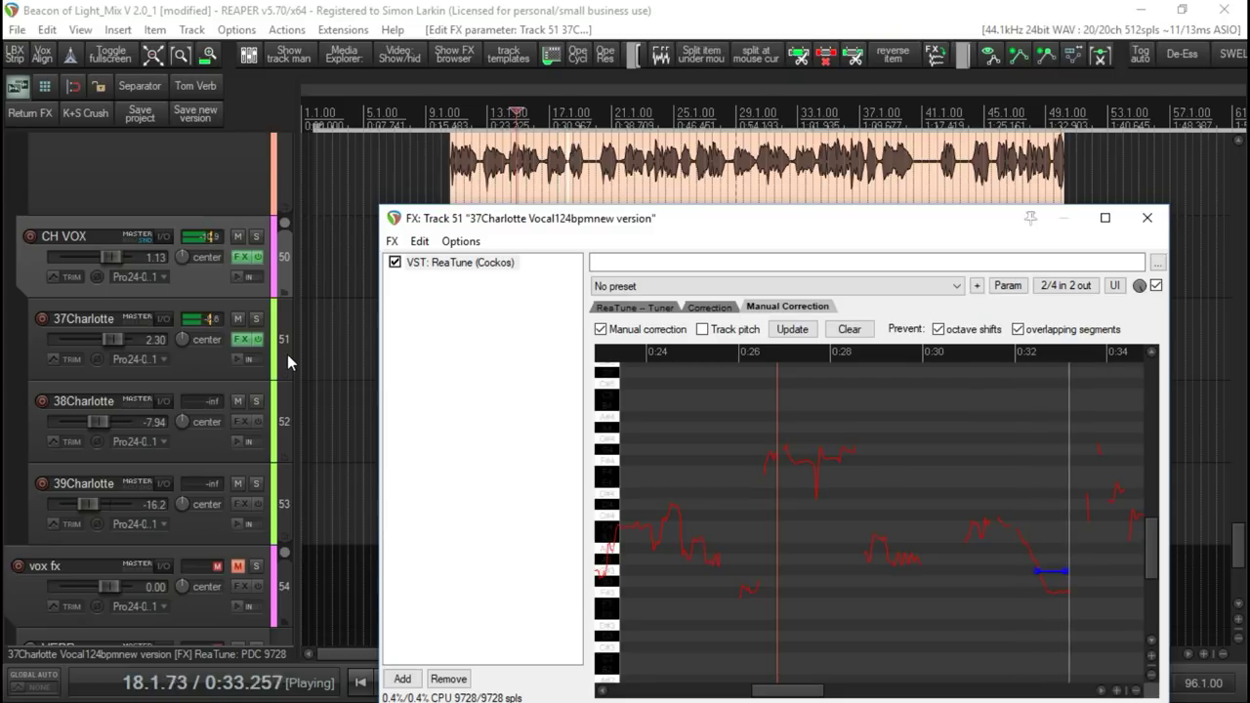
{"action": "key", "text": "space"}
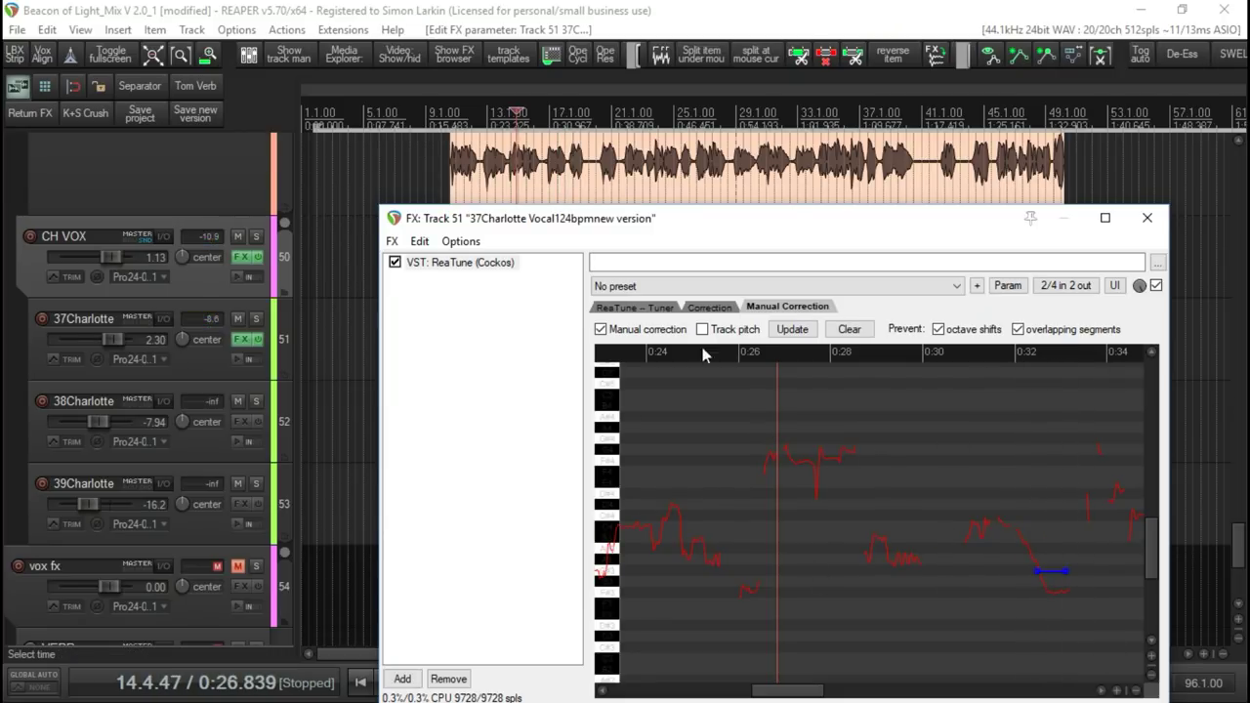
Set ReaTune's Attack time to 75 ms, then return to the Manual Correction graph.
{"action": "left_click", "coordinate": [709, 307]}
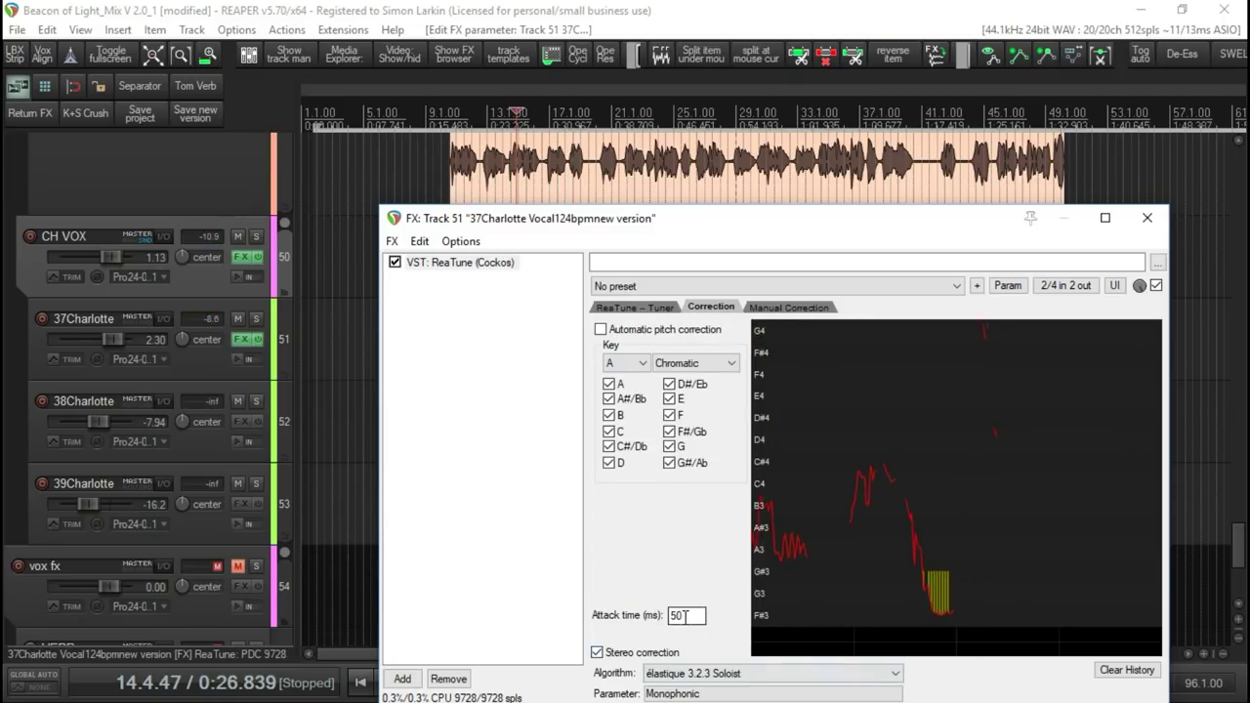
{"action": "type", "text": "7"}
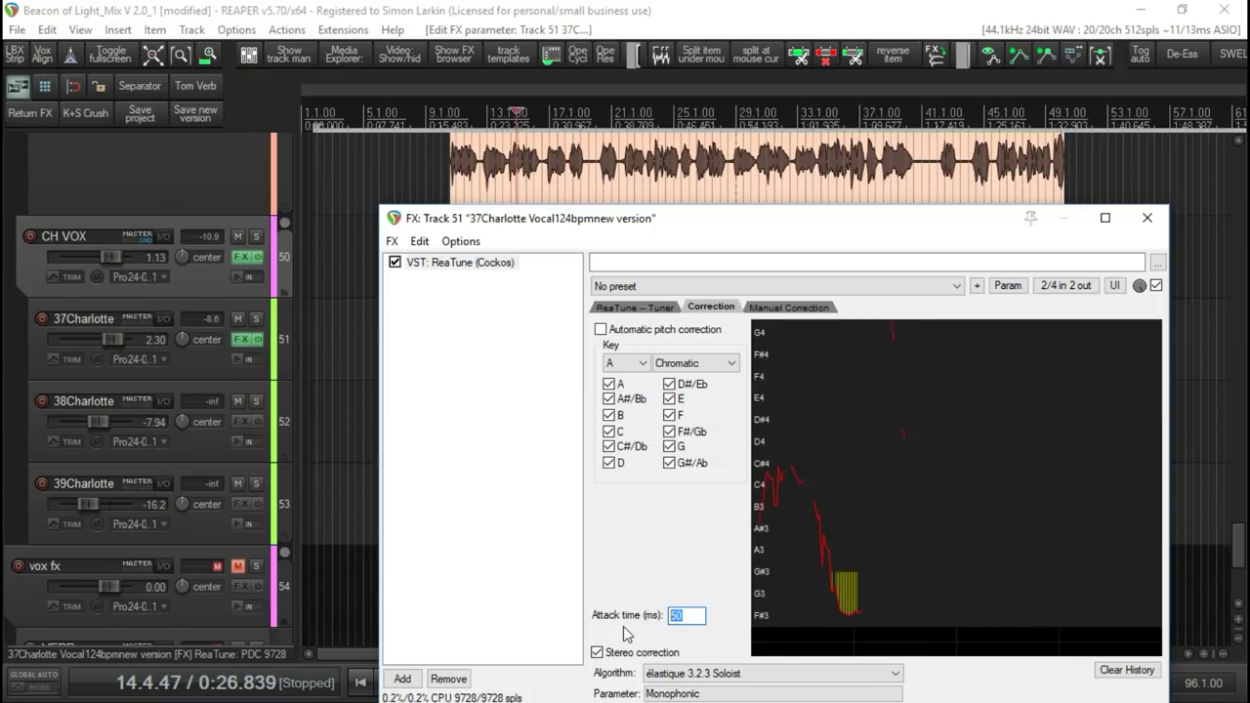
{"action": "type", "text": "5"}
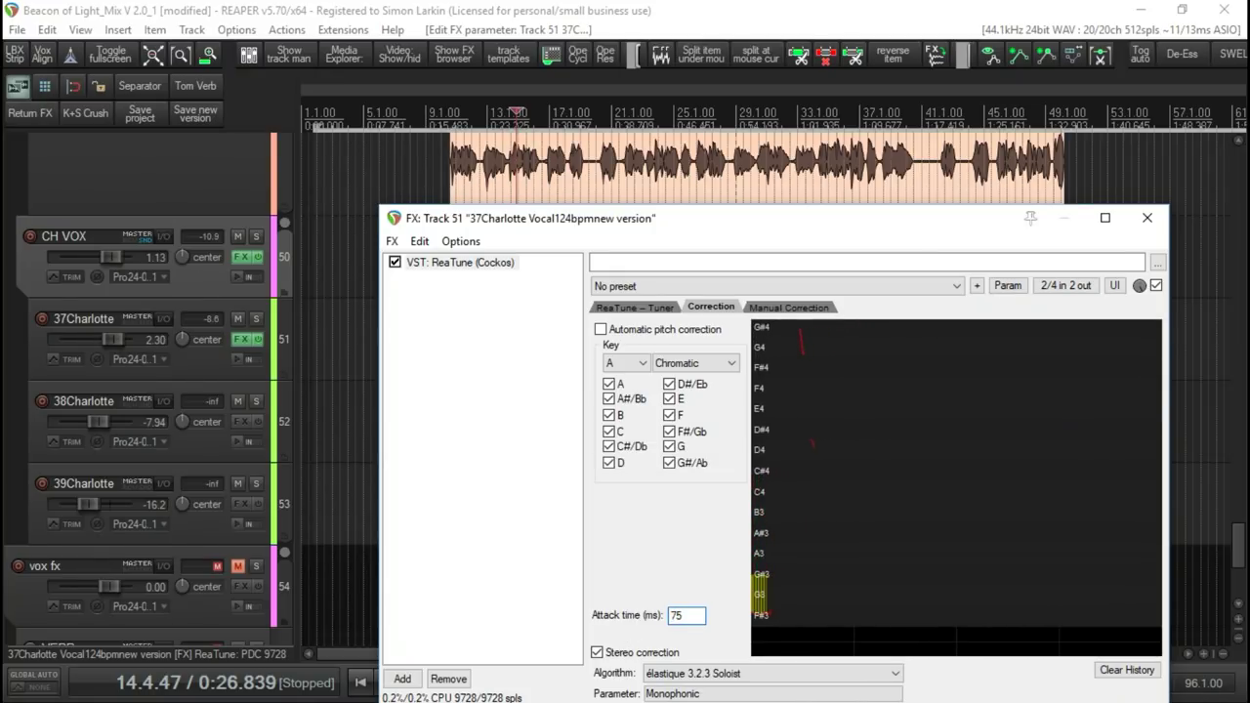
{"action": "left_click", "coordinate": [784, 307]}
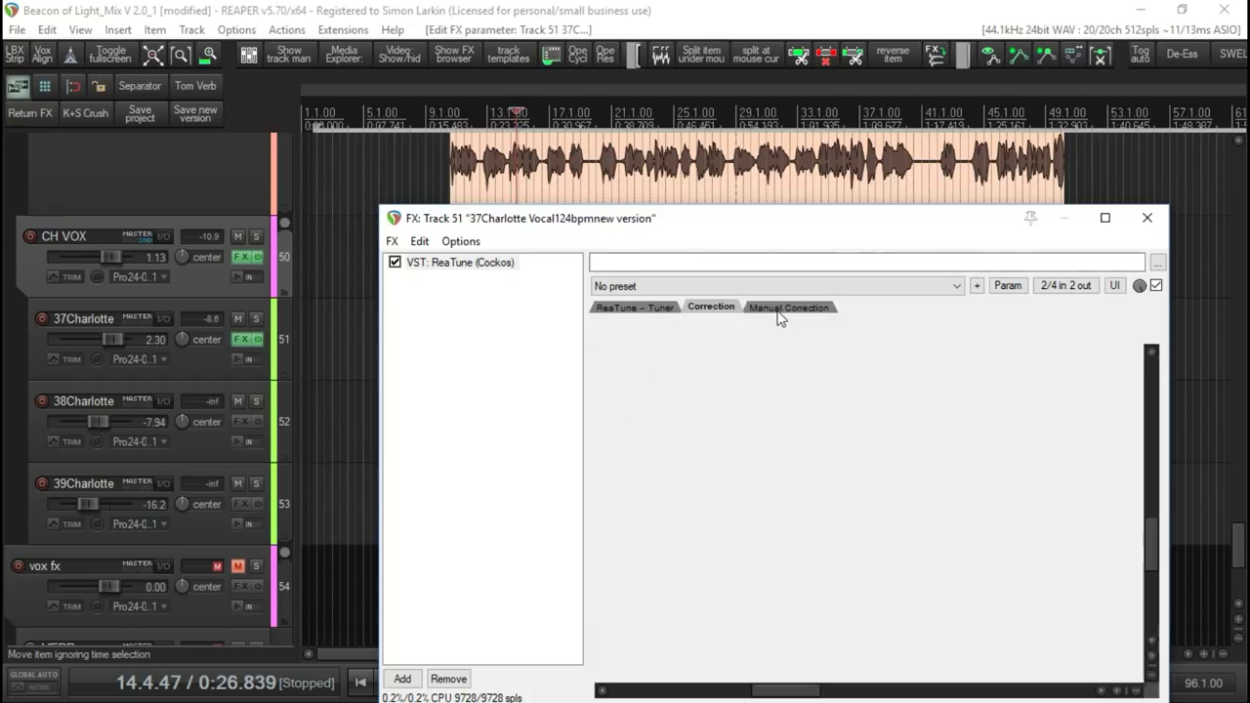
Play the vocal twice to audition the corrected pitch, stopping at 0:26.839.
{"action": "key", "text": "space"}
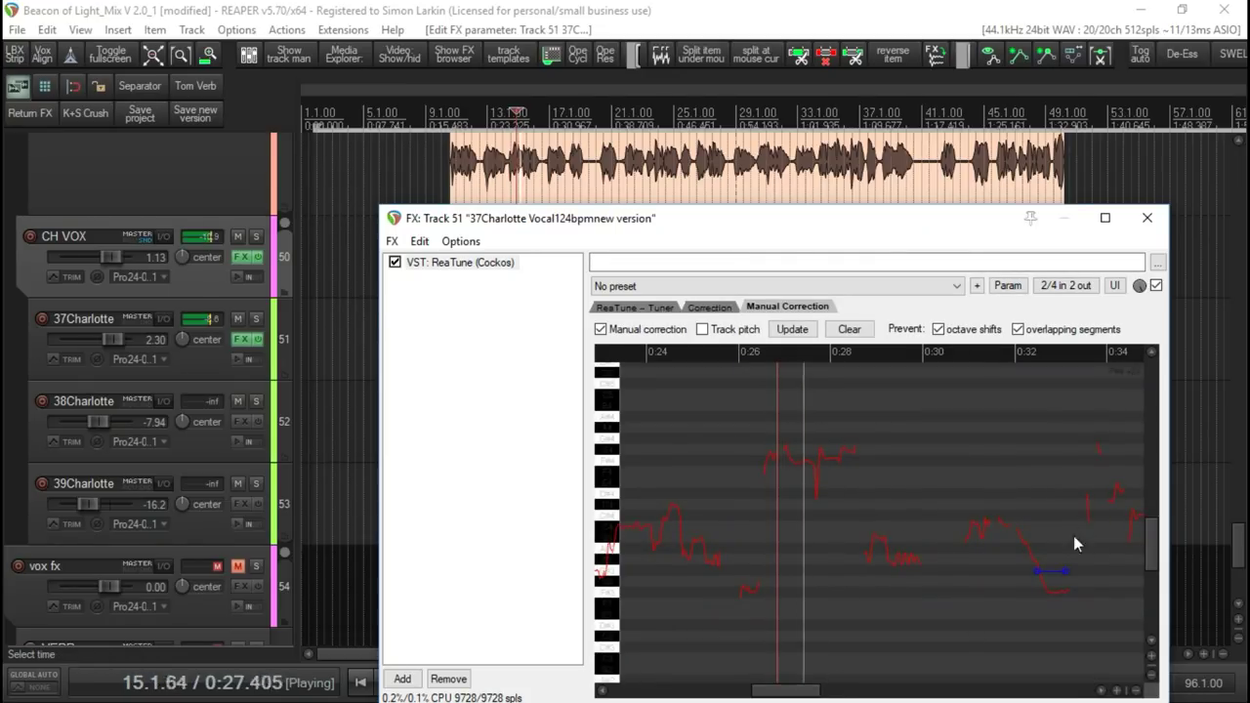
{"action": "left_click_drag", "start_coordinate": [773, 221], "coordinate": [699, 174]}
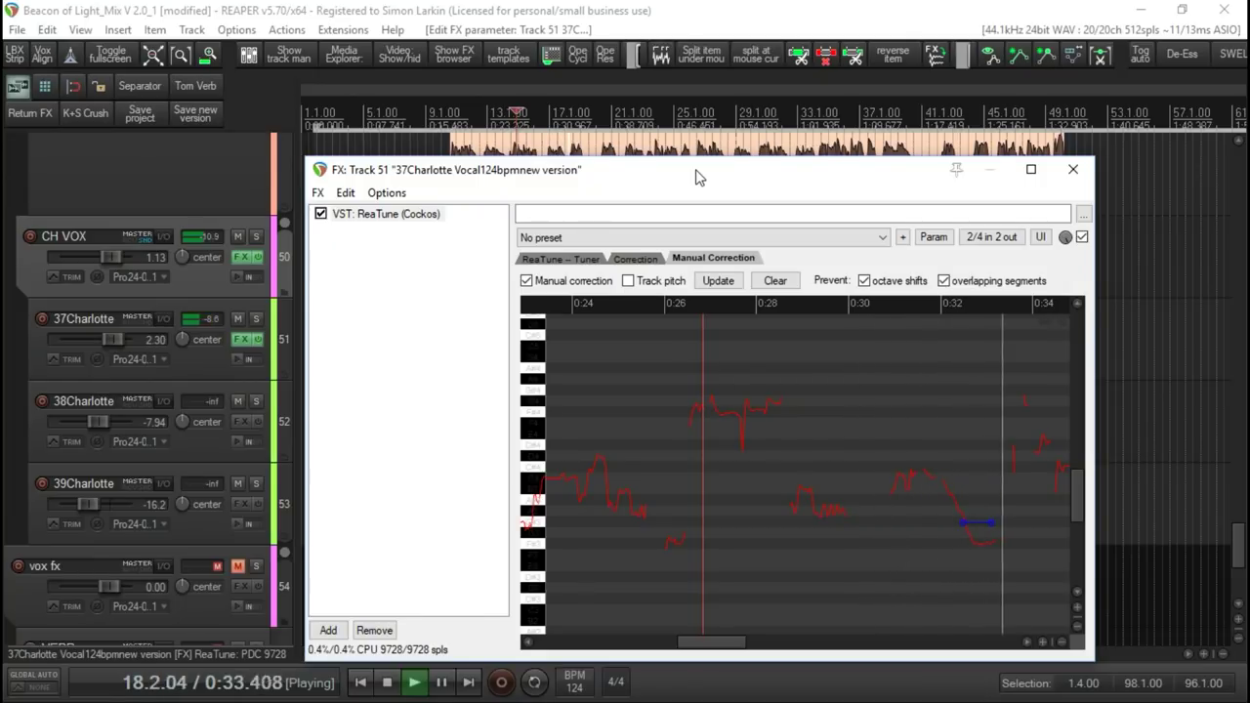
{"action": "key", "text": "space"}
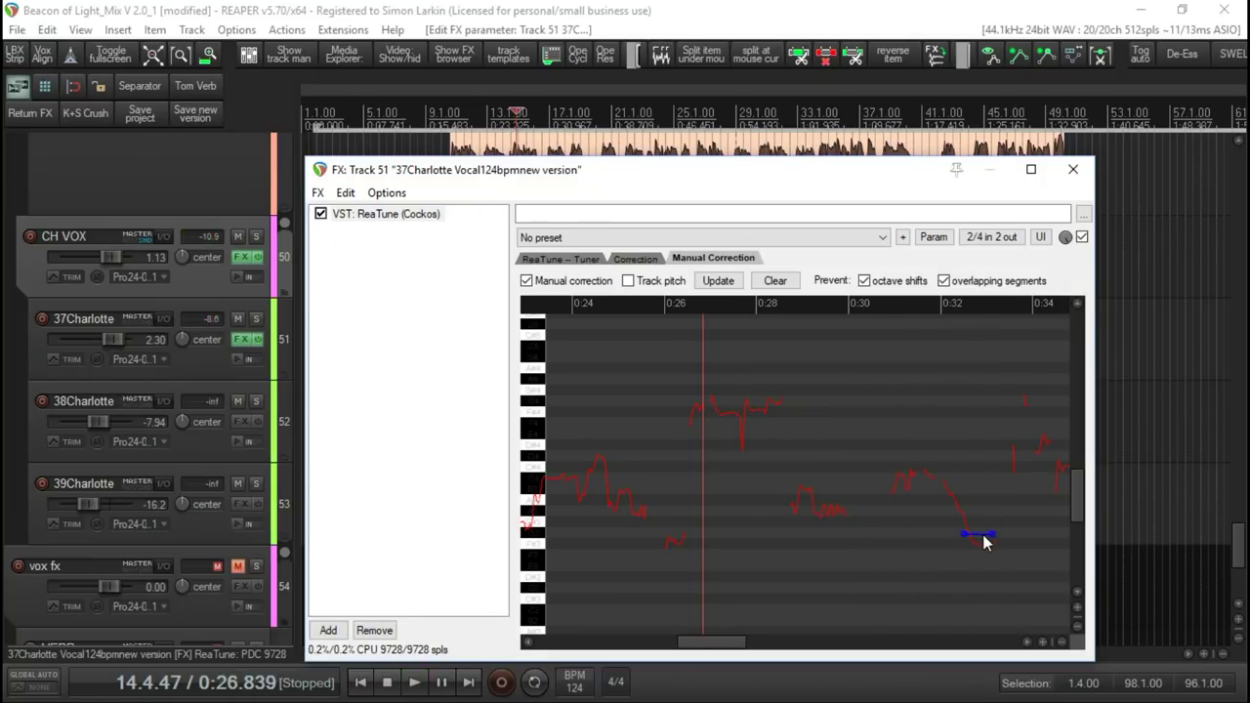
{"action": "key", "text": "space"}
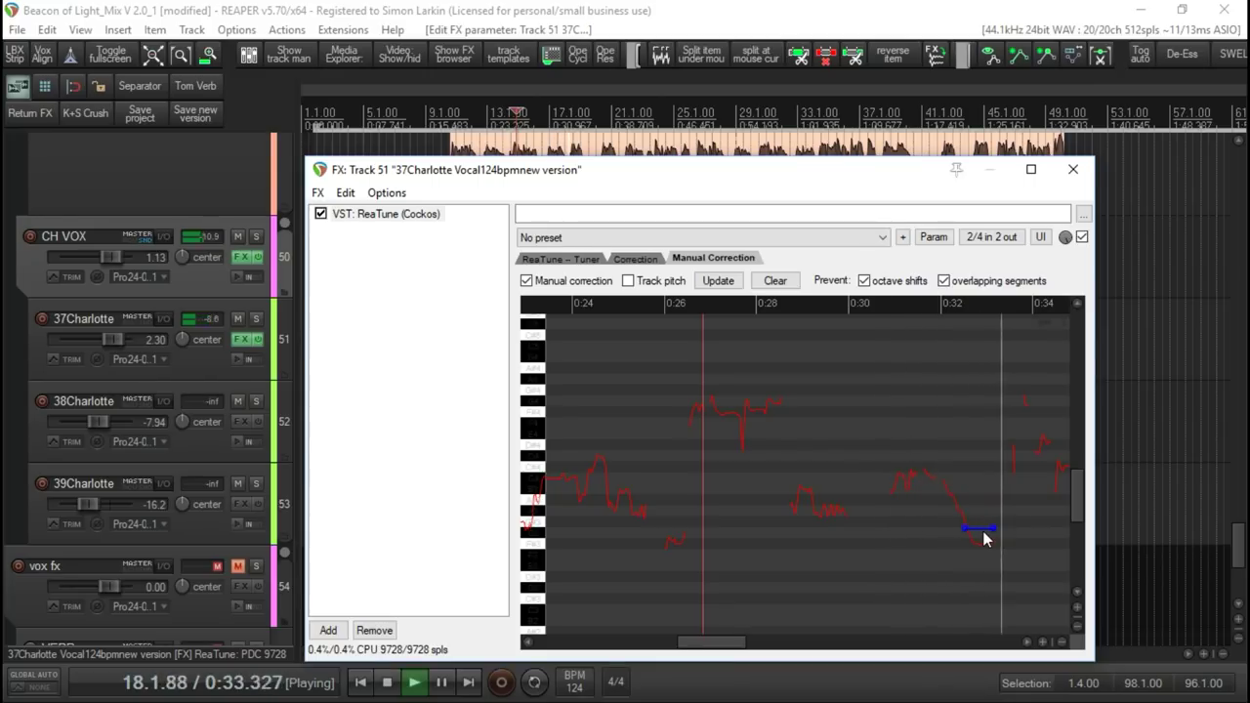
{"action": "key", "text": "space"}
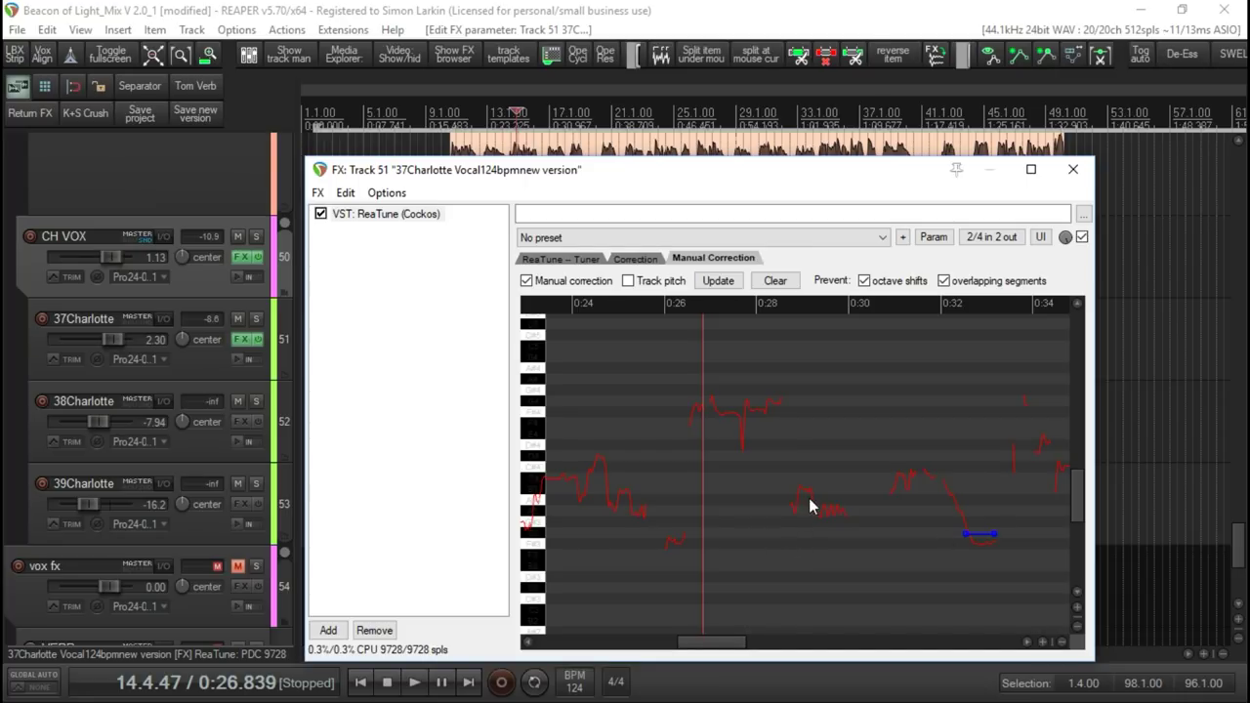
{"action": "left_click", "coordinate": [640, 258]}
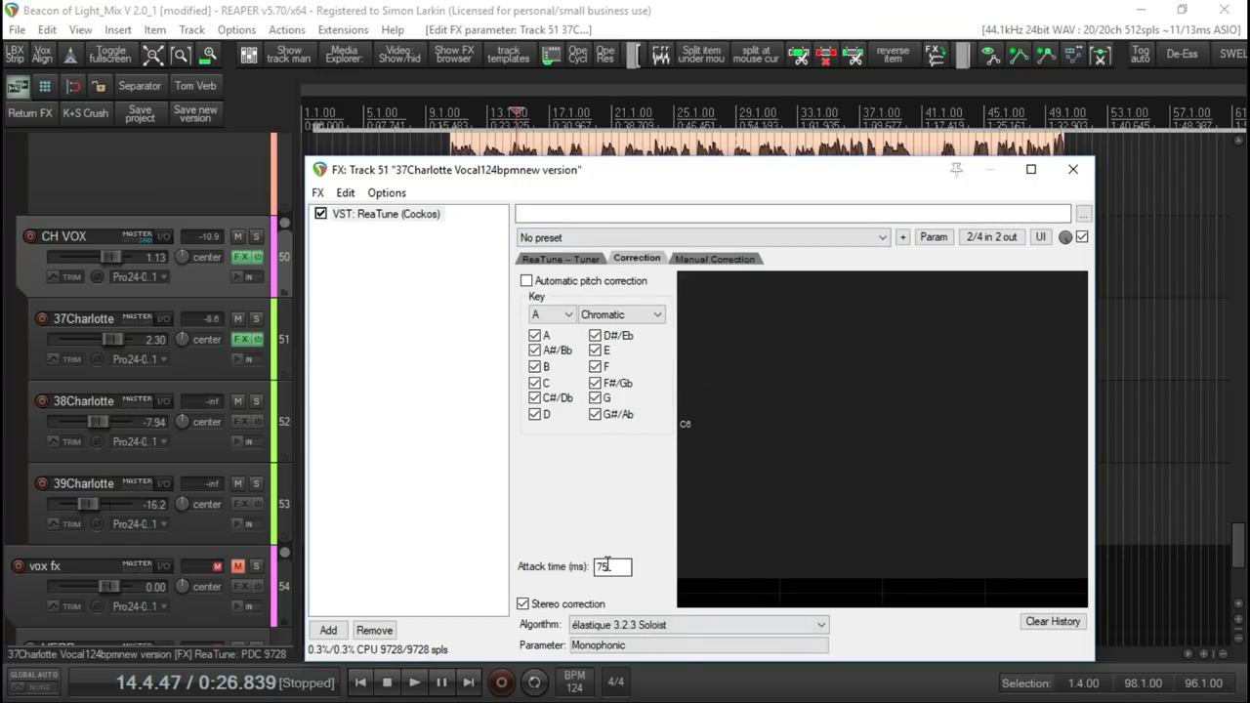
{"action": "left_click", "coordinate": [714, 258]}
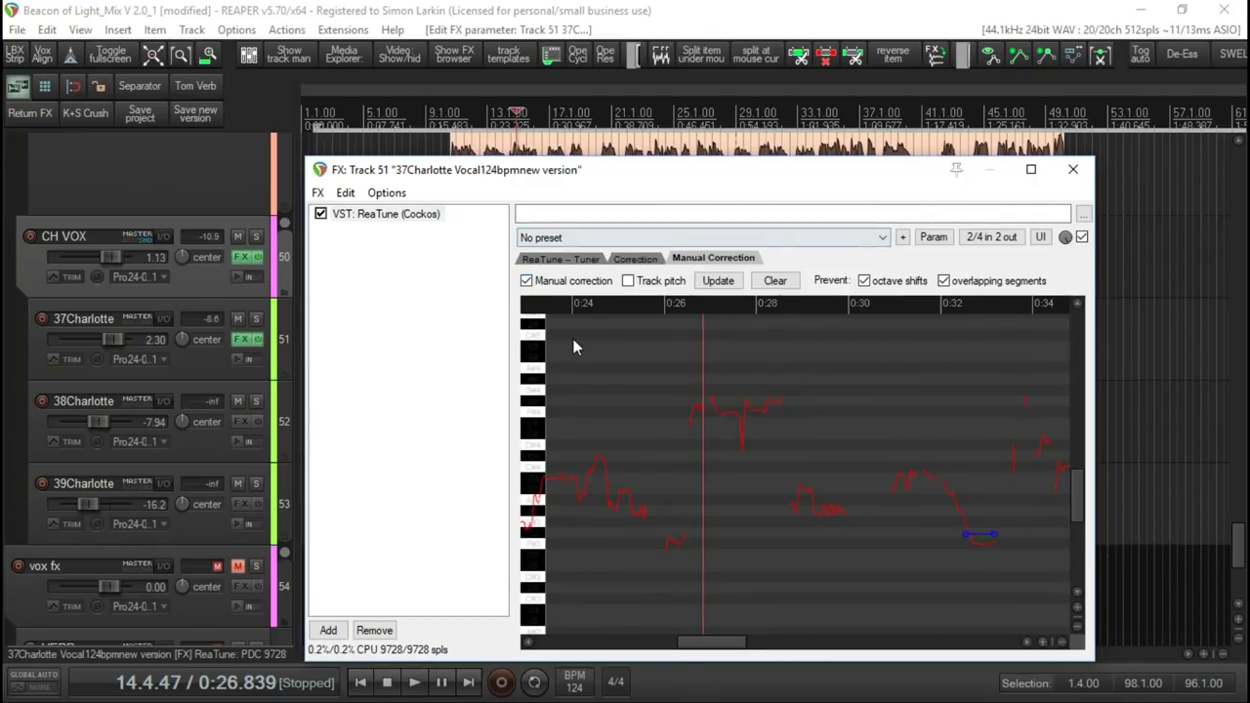